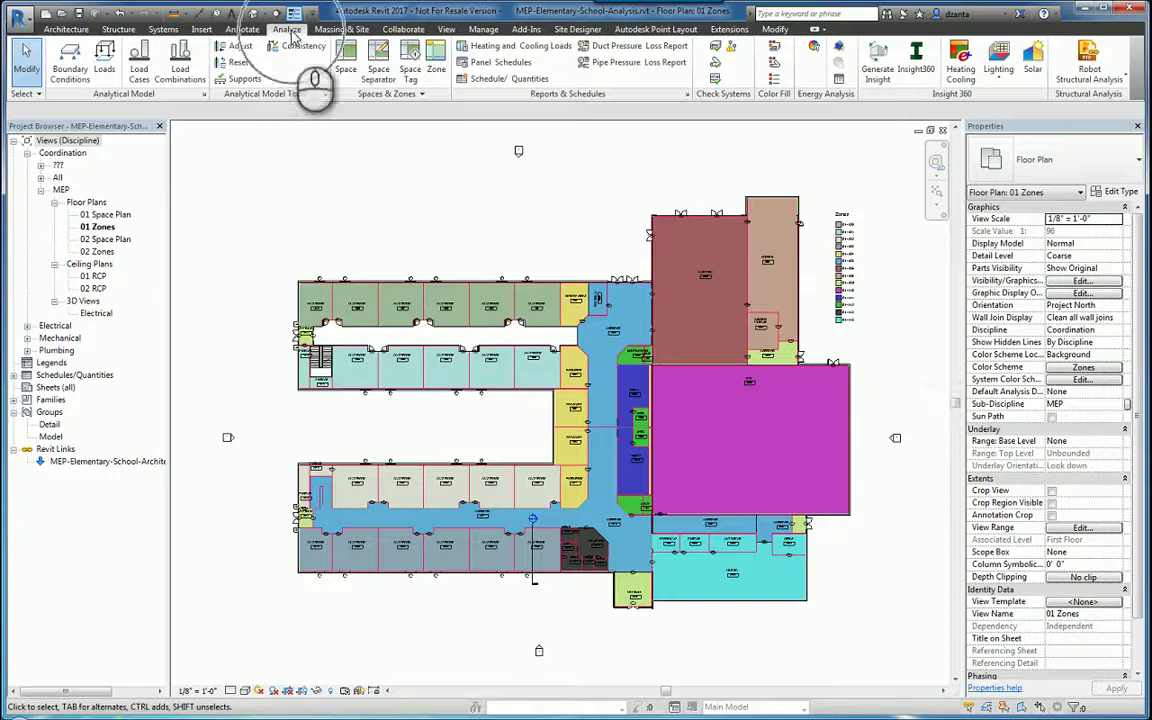
# Step: Open the Heating and Cooling Loads dialog from the Analyze tab's Reports & Schedules panel
pyautogui.click(536, 47)
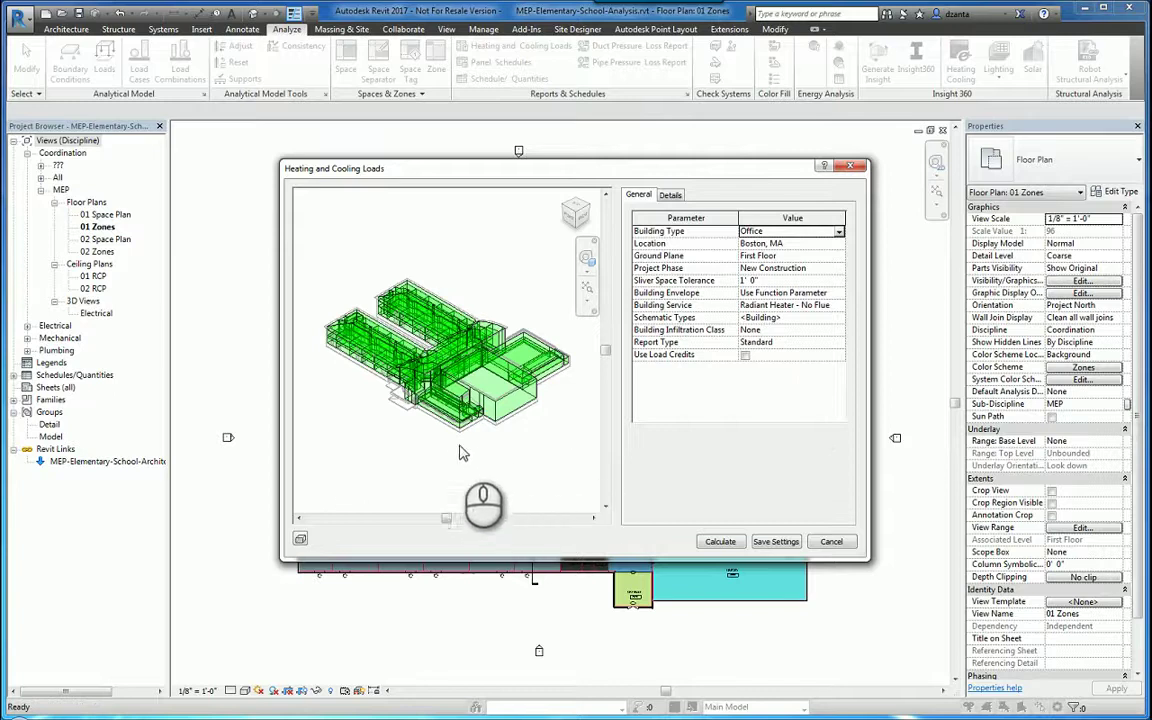
pyautogui.moveTo(432, 476)
pyautogui.keyDown('shift'); pyautogui.mouseDown(button='middle')
pyautogui.moveTo(509, 458)
pyautogui.moveTo(560, 406)
pyautogui.moveTo(570, 412)
pyautogui.moveTo(433, 467)
pyautogui.mouseUp(button='middle'); pyautogui.keyUp('shift')
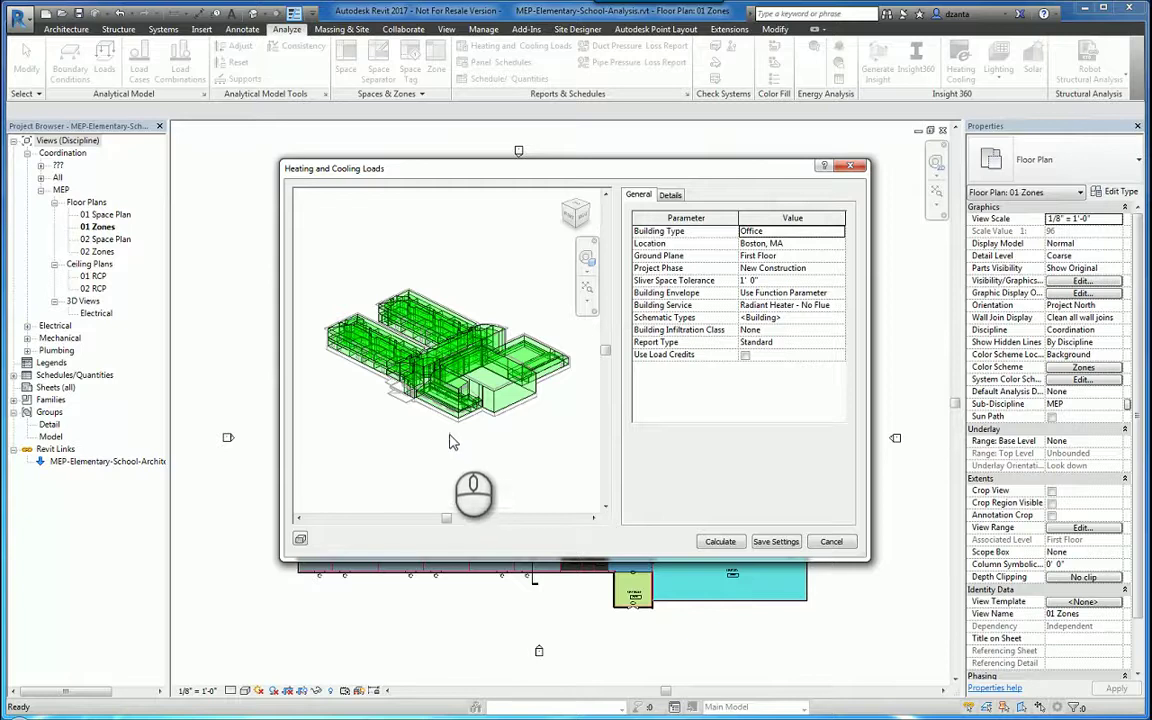
pyautogui.scroll(3, 478, 360)
pyautogui.scroll(-3, 478, 360)
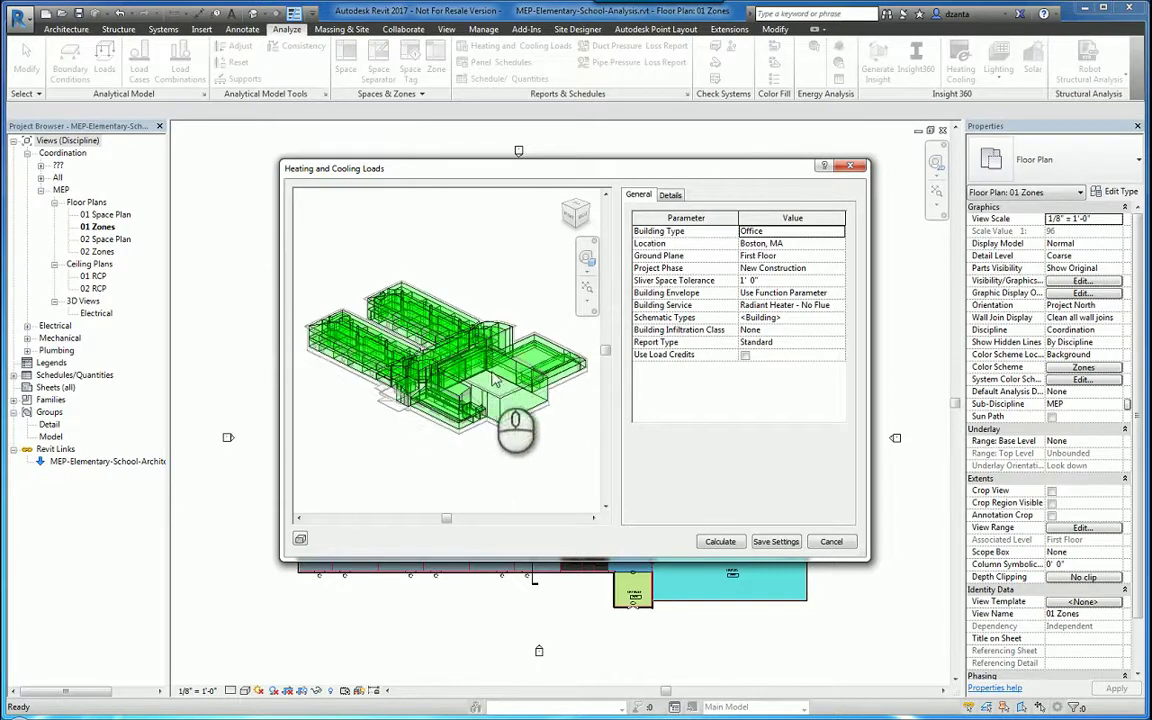
pyautogui.click(838, 234)
# Step: Set the loads Building Type to School or University and save the settings
pyautogui.click(838, 232)
pyautogui.moveTo(851, 280); pyautogui.dragTo(851, 286)
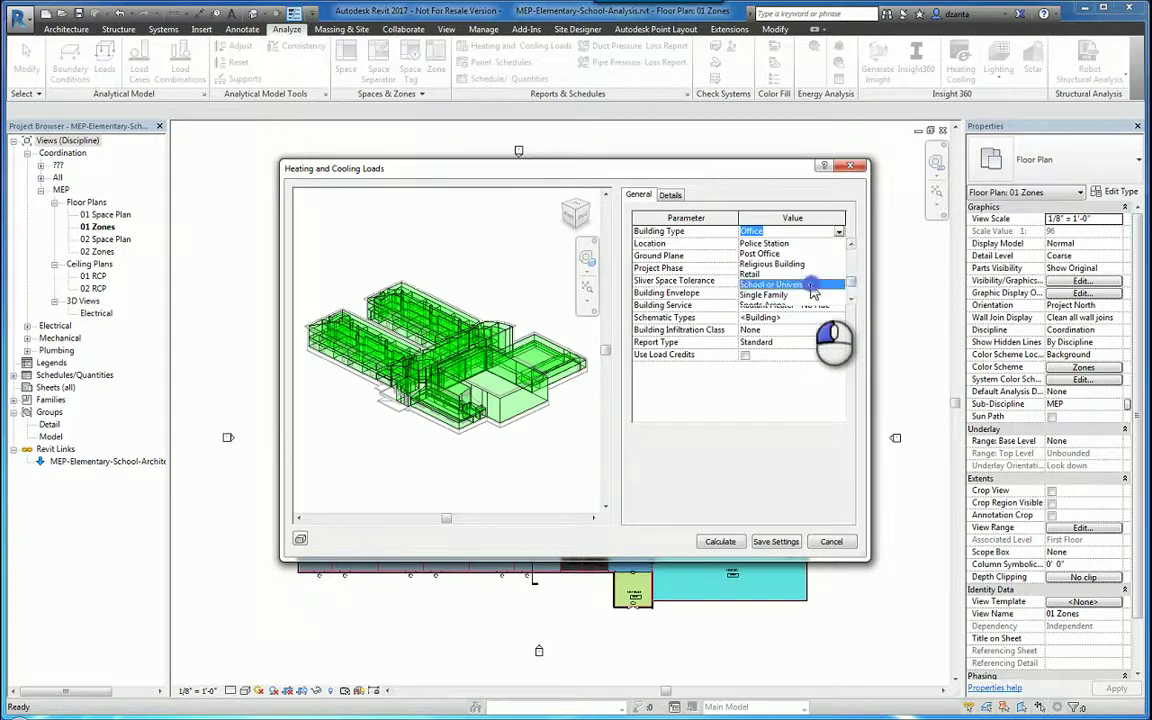
pyautogui.click(813, 285)
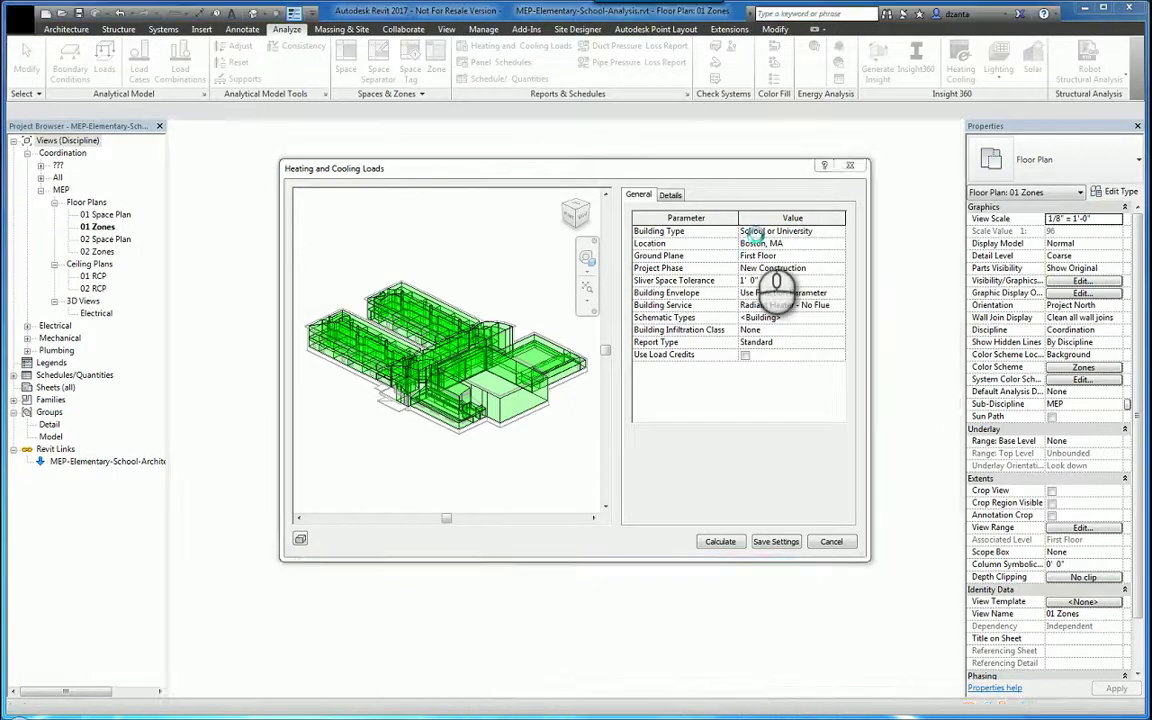
pyautogui.click(776, 541)
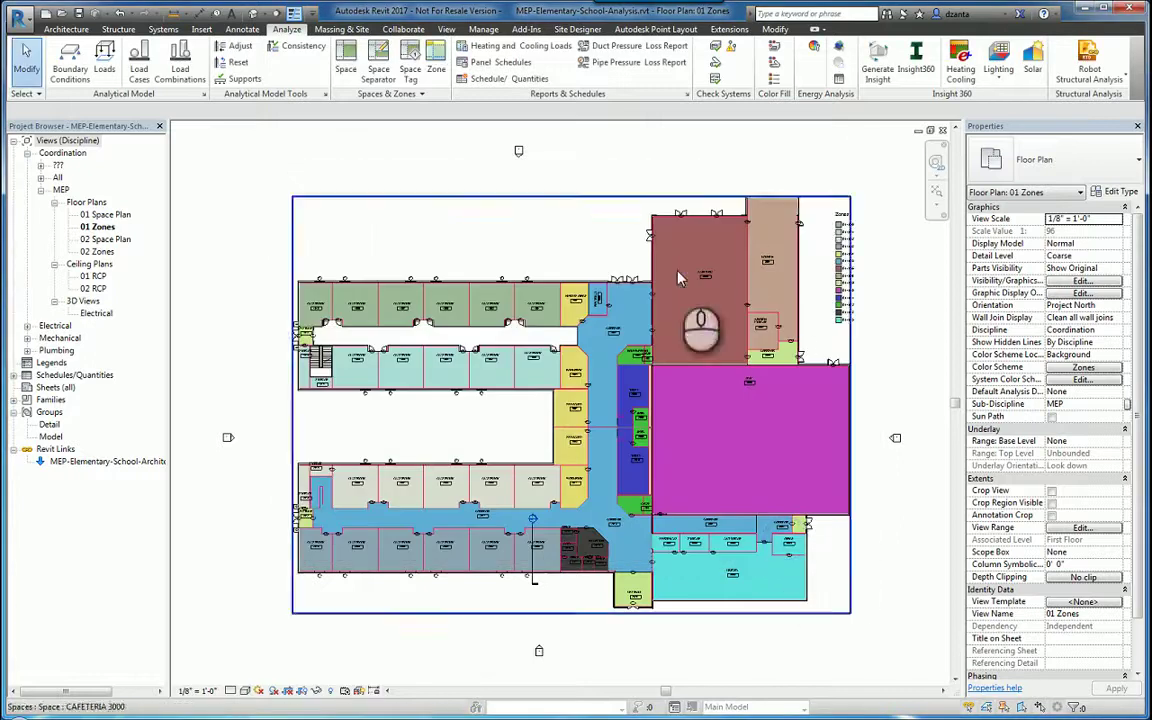
# Step: Open Building/Space Type Settings from Manage > MEP Settings
pyautogui.click(485, 29)
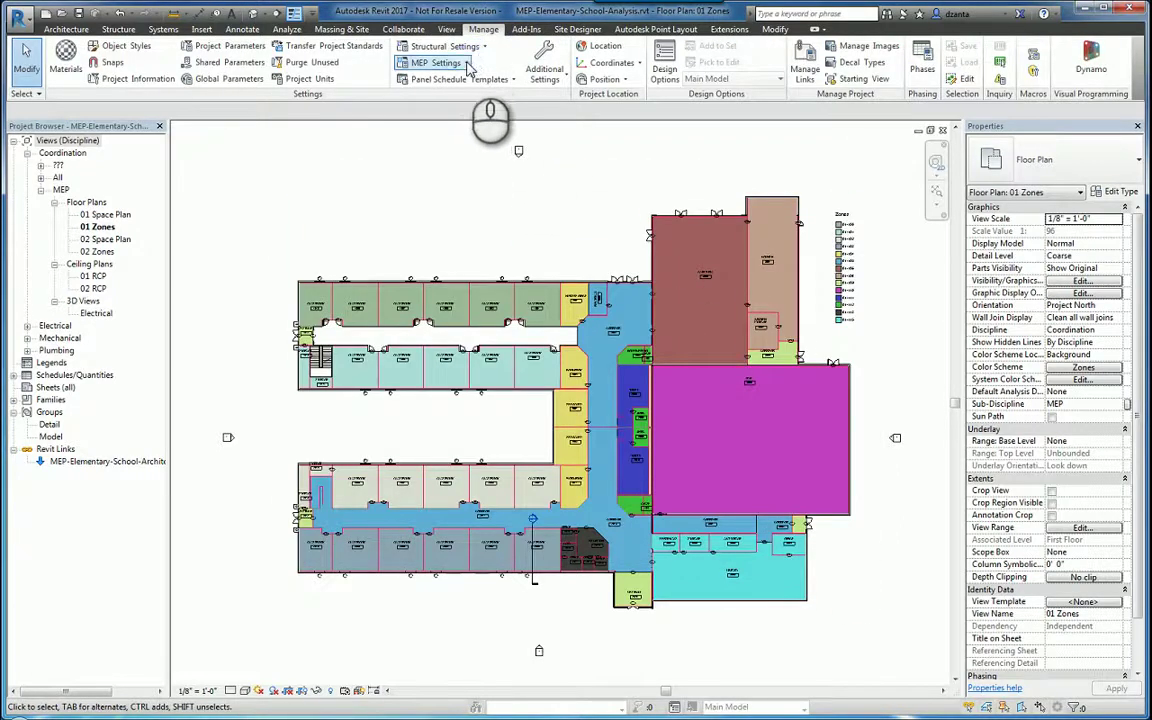
pyautogui.click(432, 62)
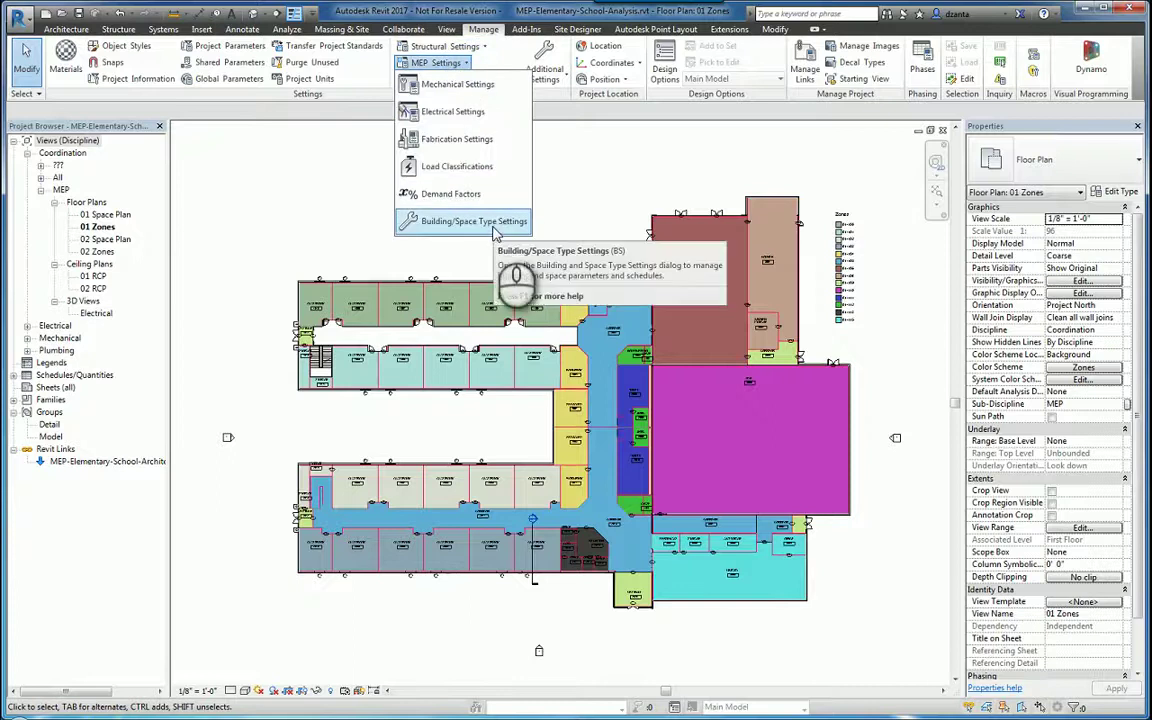
pyautogui.click(493, 225)
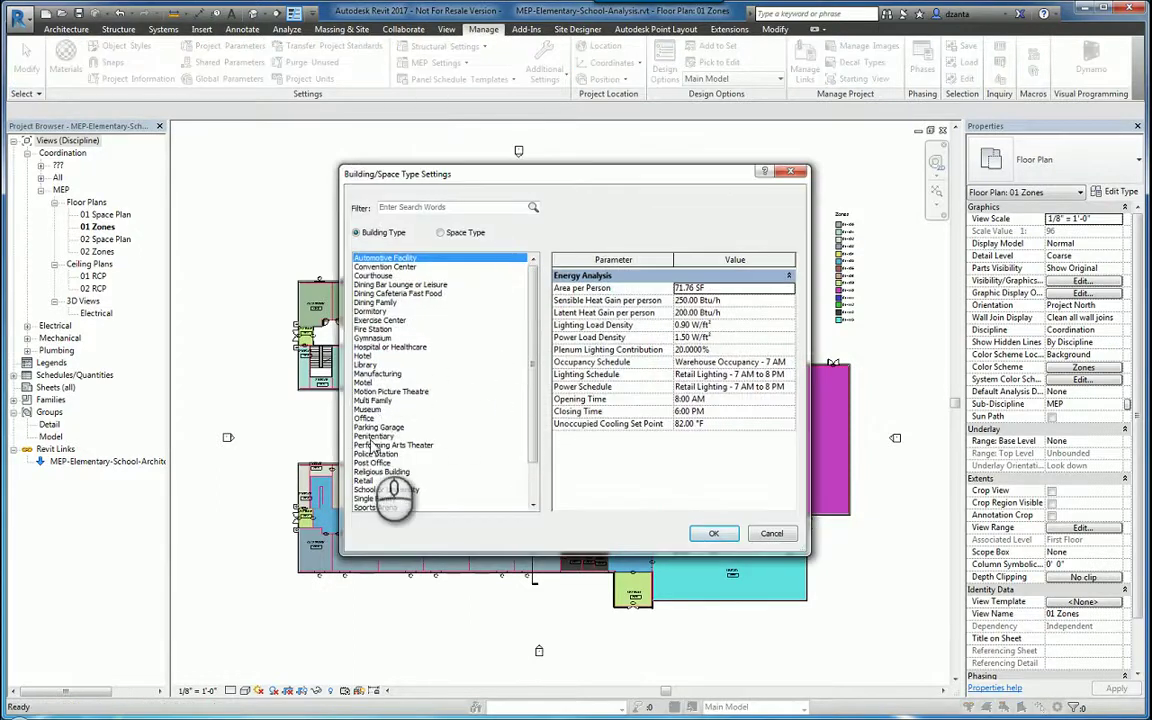
# Step: Browse Fire Station, Performing Arts Theater and Museum, then inspect School or University's heat gain and lighting values
pyautogui.click(378, 329)
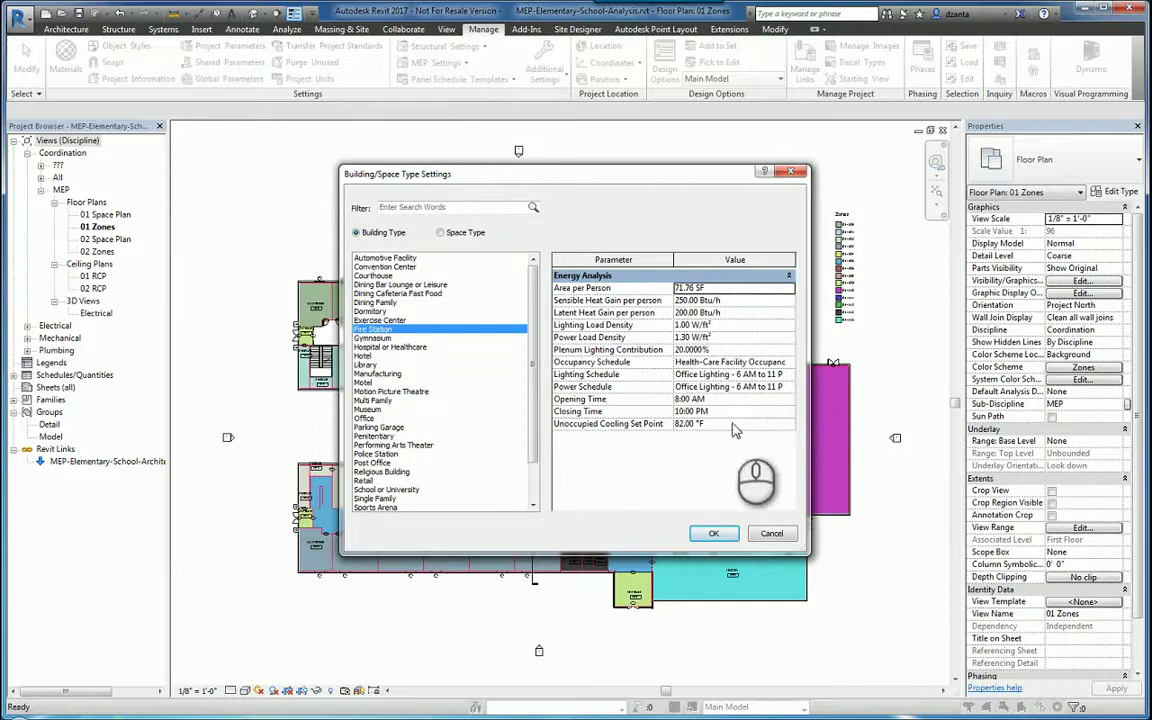
pyautogui.click(405, 445)
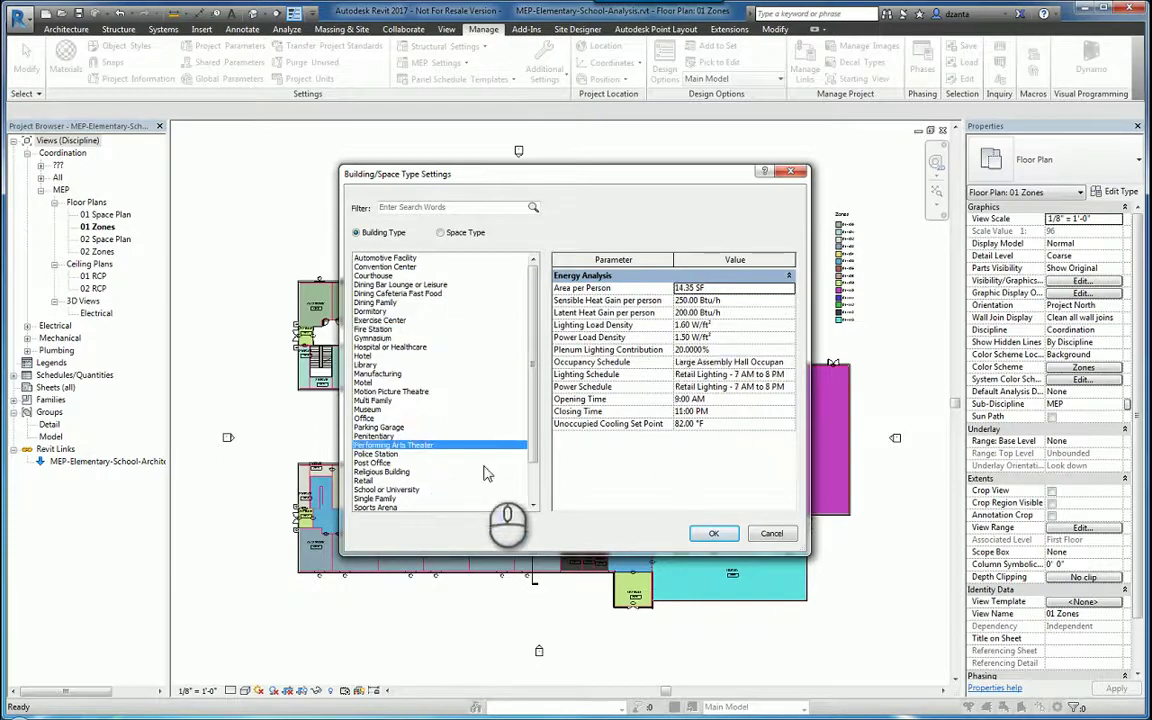
pyautogui.click(370, 409)
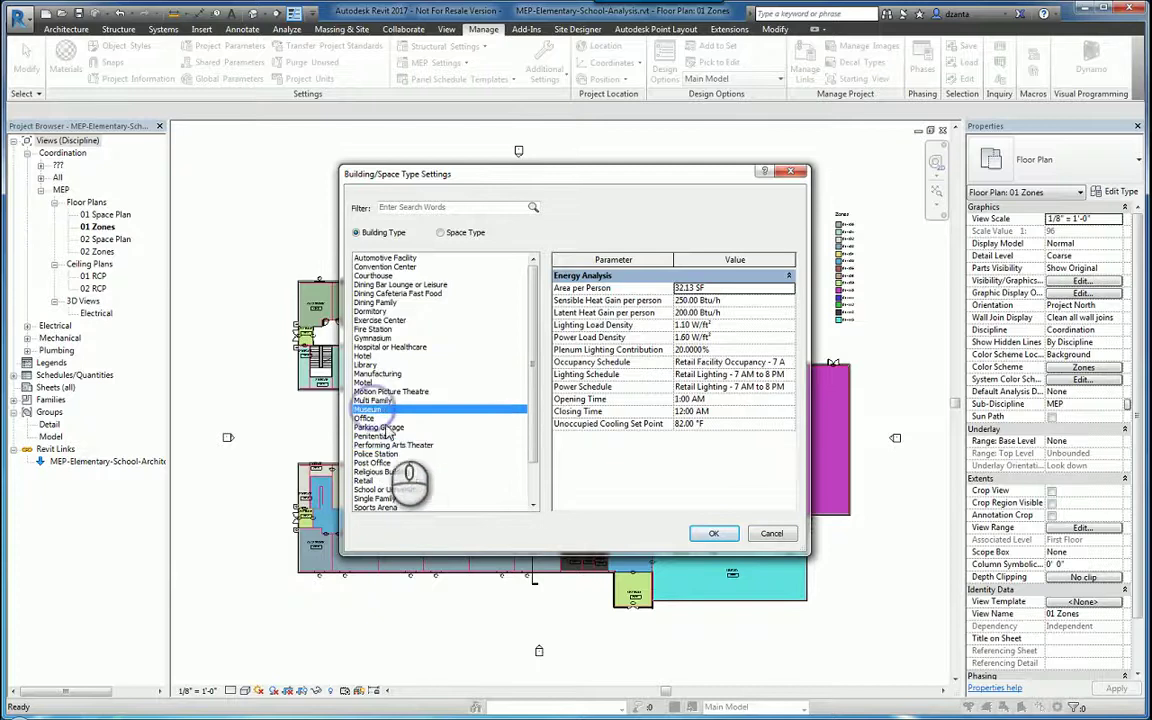
pyautogui.click(382, 489)
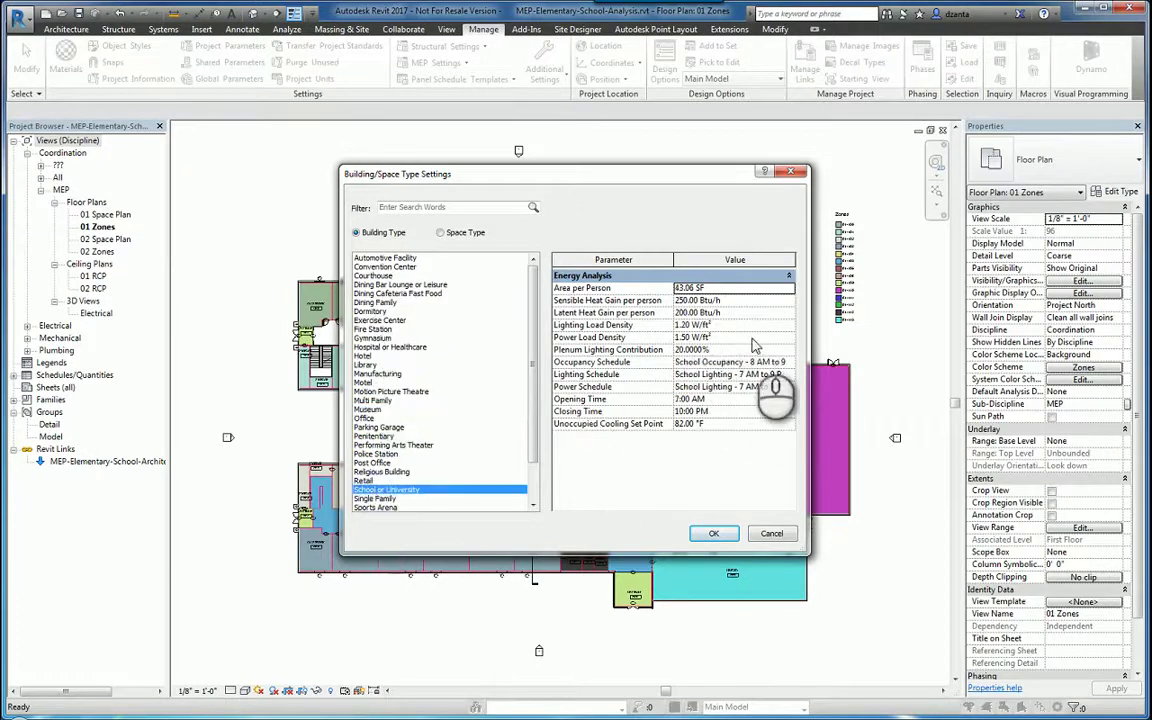
pyautogui.click(755, 302)
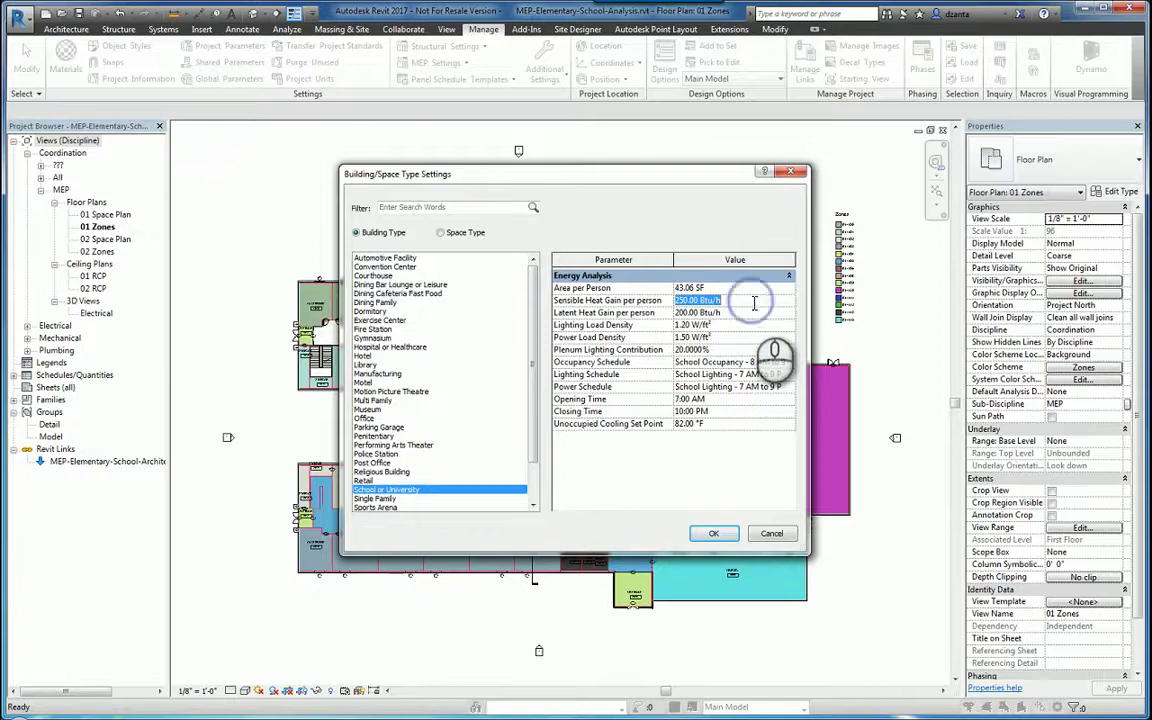
pyautogui.click(743, 325)
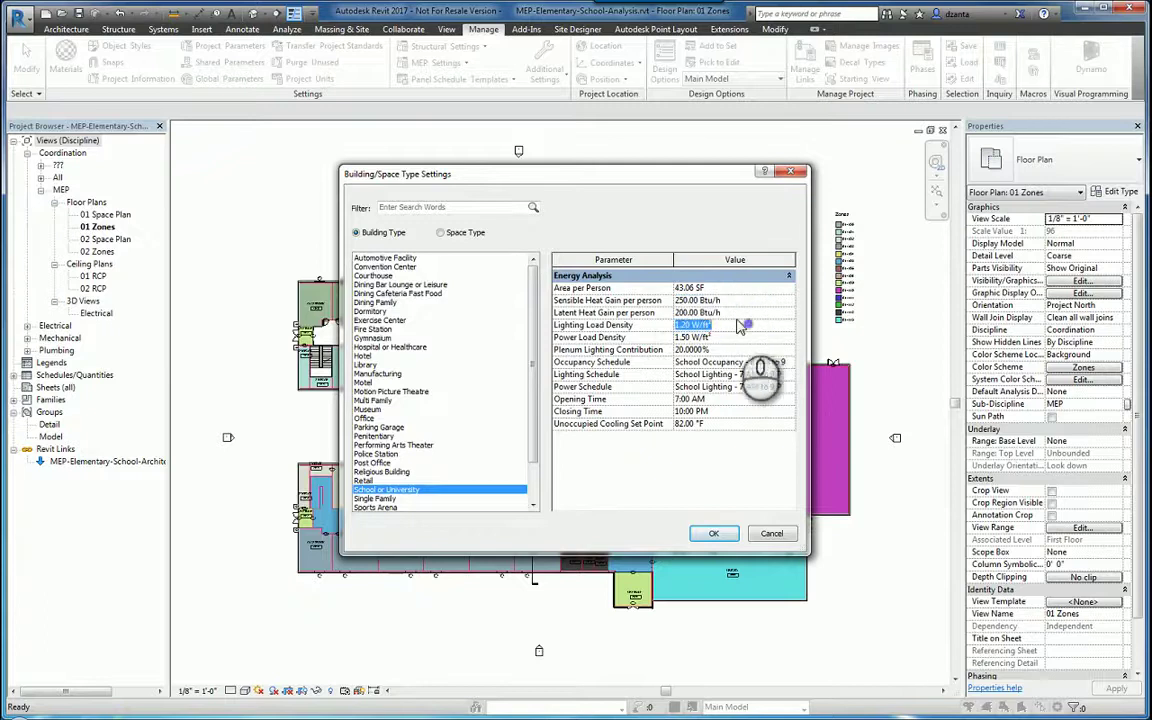
# Step: Review School or University's occupancy and lighting schedules, then cancel out of the type settings
pyautogui.click(791, 363)
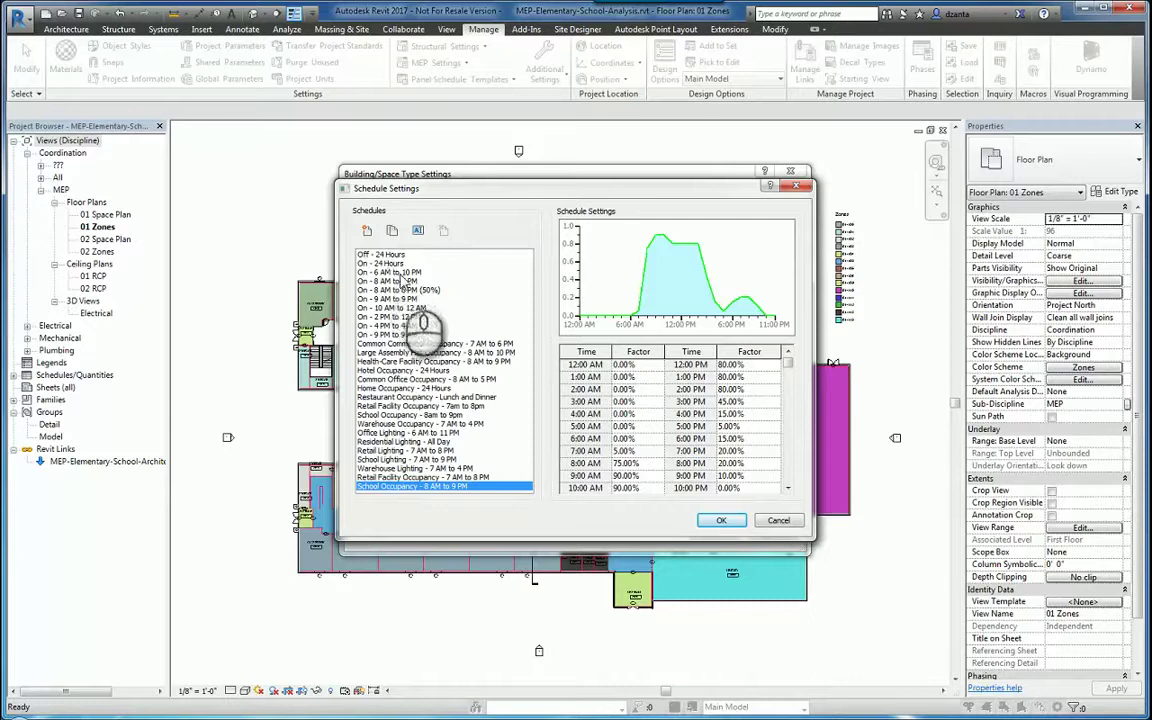
pyautogui.click(779, 520)
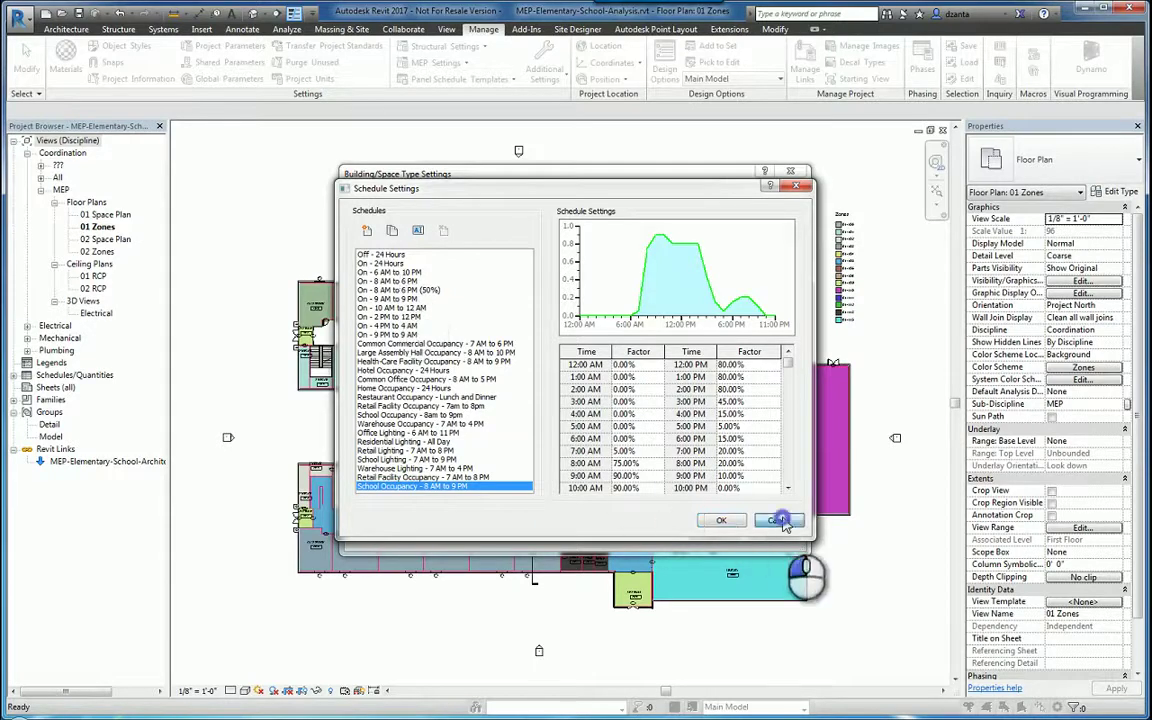
pyautogui.click(789, 374)
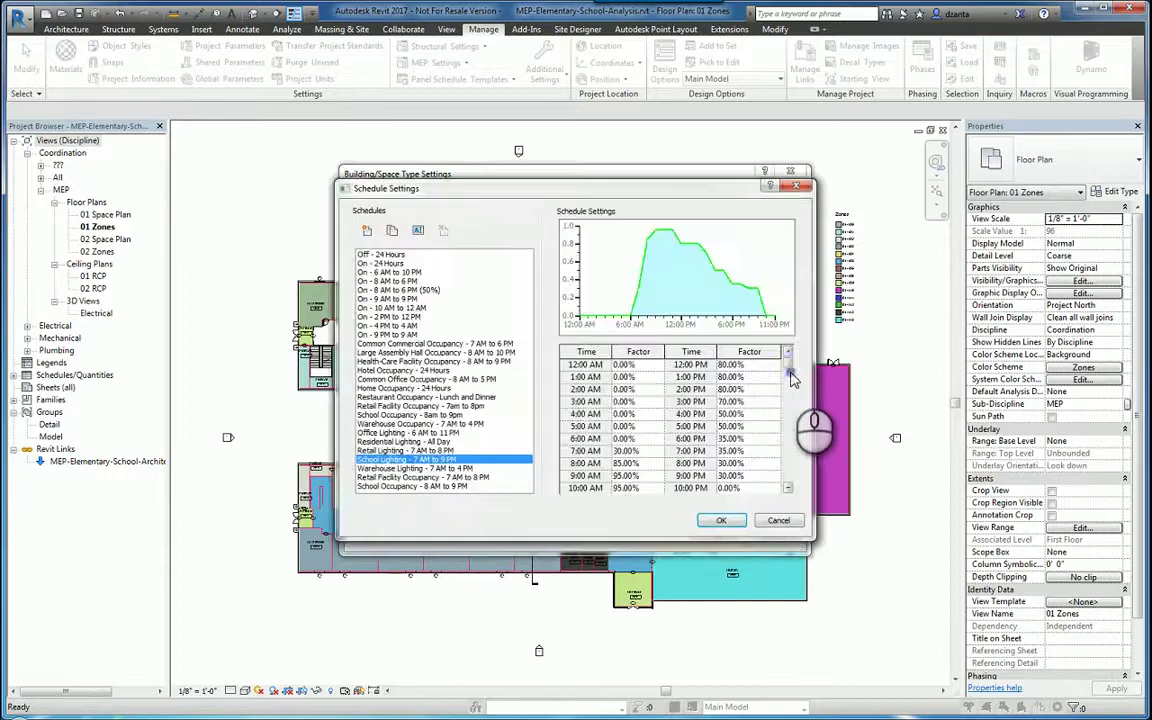
pyautogui.click(779, 520)
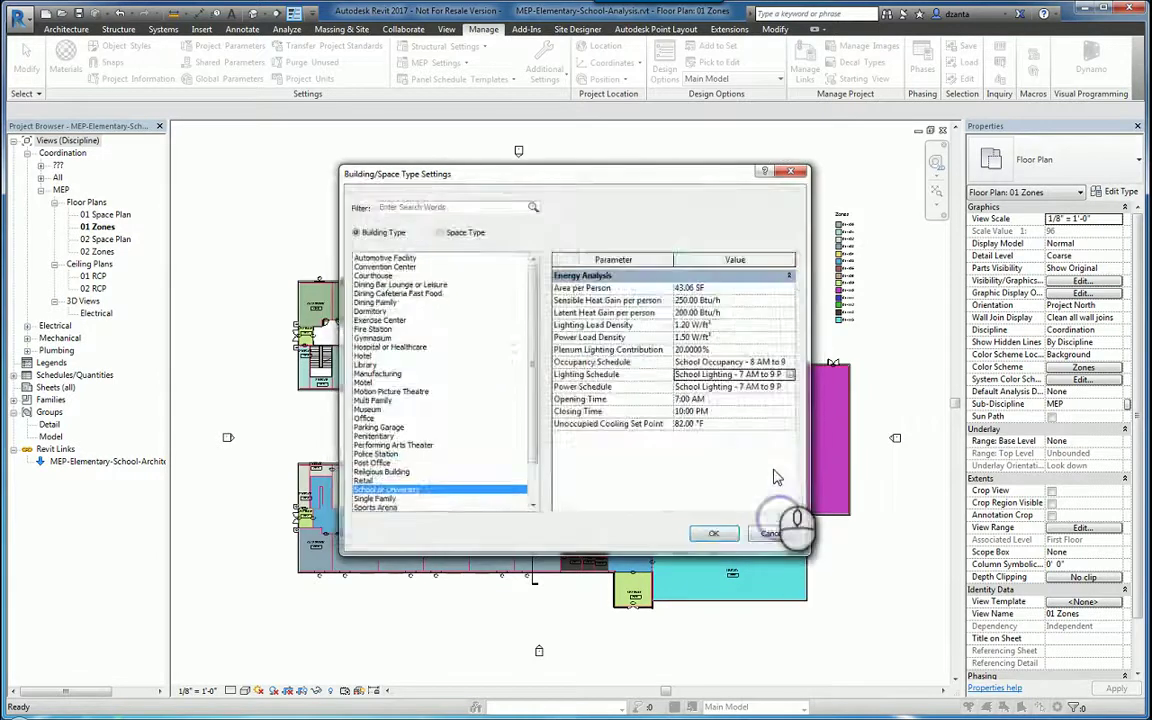
pyautogui.click(771, 532)
# Step: Reopen Heating and Cooling Loads and open the Location weather and site settings
pyautogui.click(378, 157)
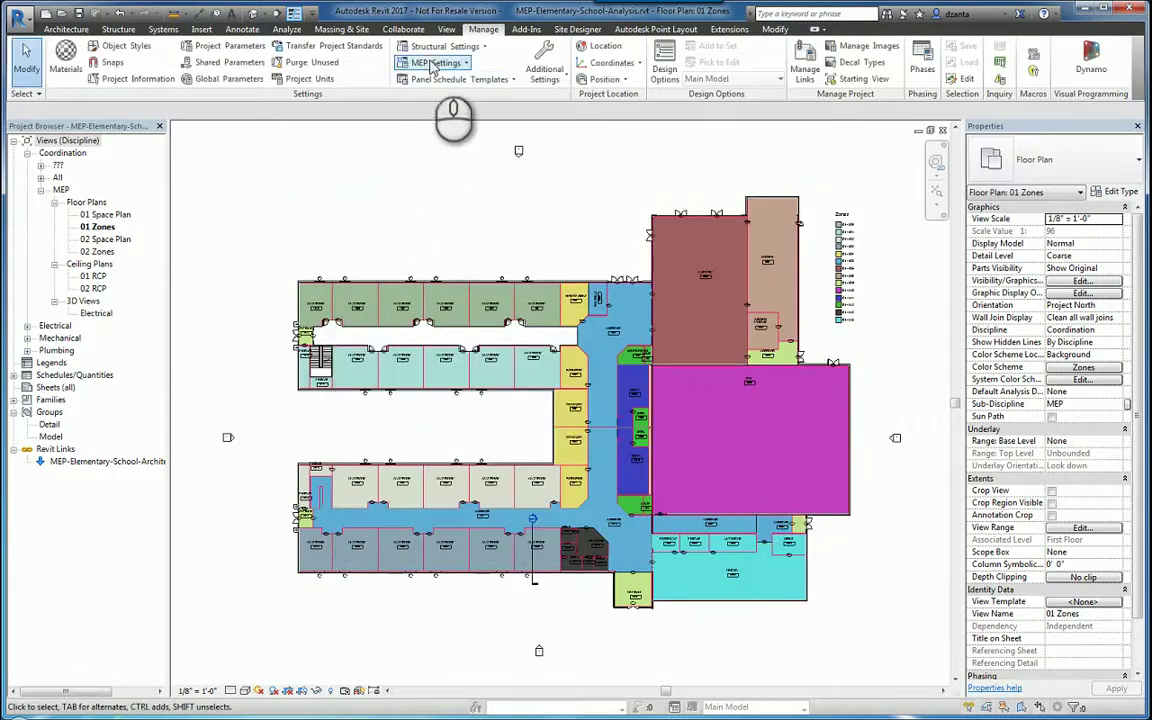
pyautogui.click(289, 30)
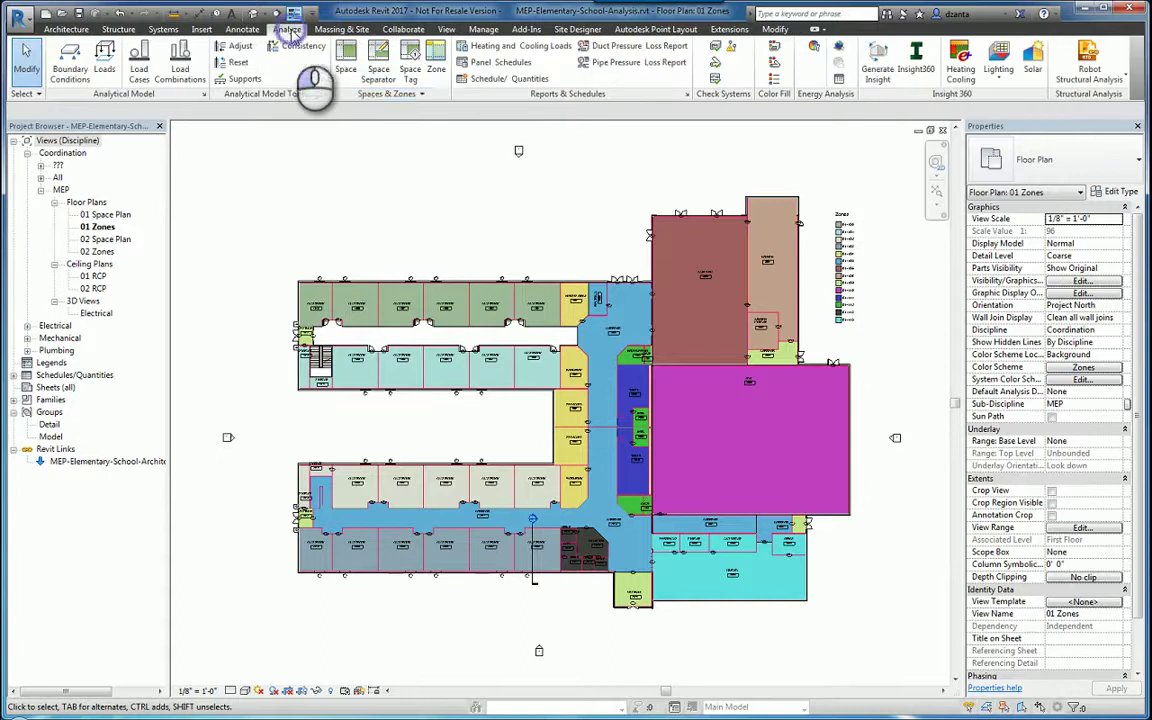
pyautogui.click(505, 47)
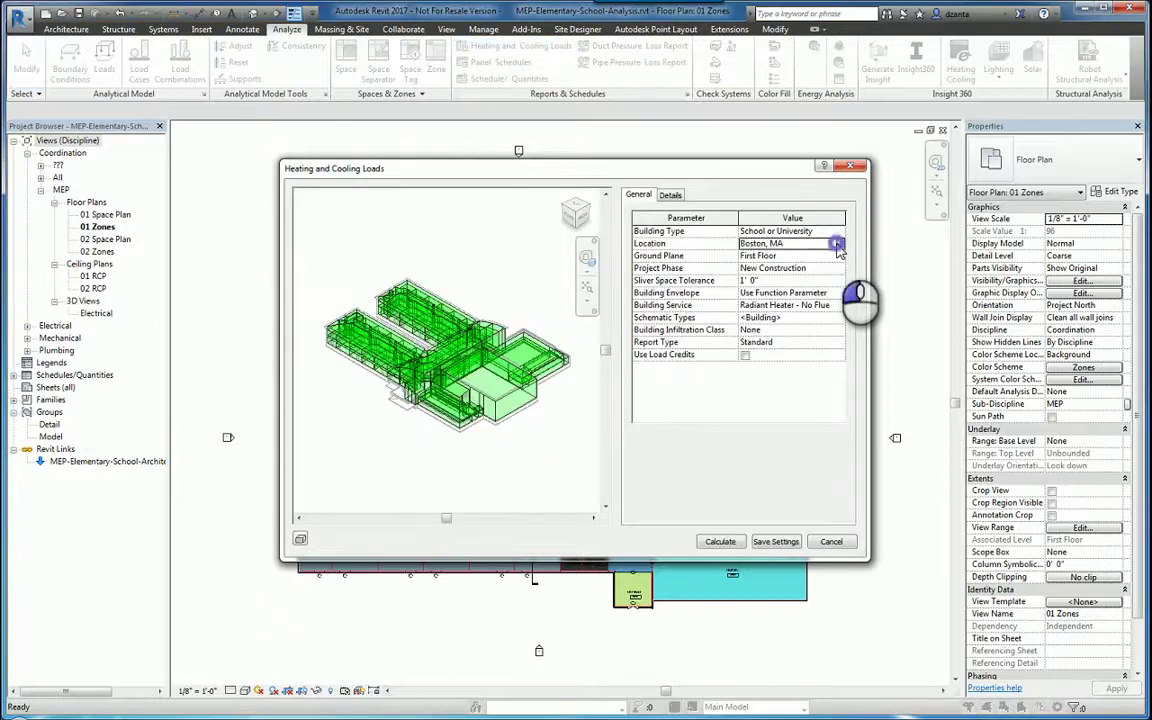
pyautogui.click(838, 244)
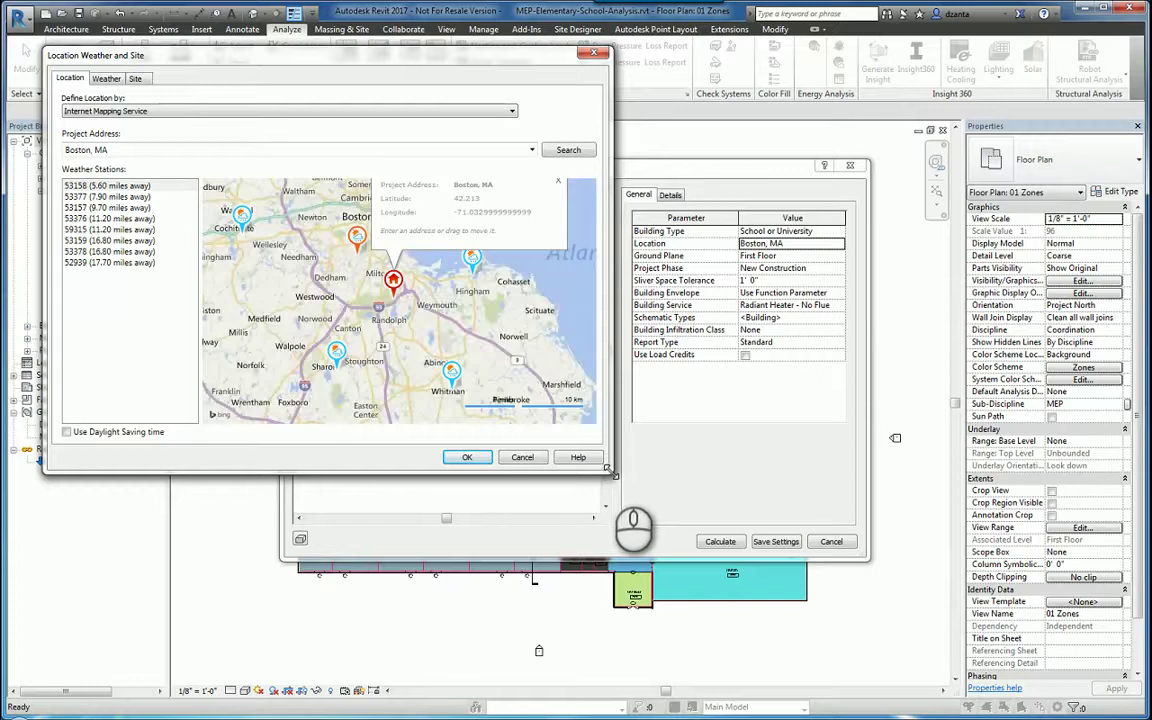
# Step: Enlarge the Location Weather and Site window and enter a new project address to recentre the map
pyautogui.moveTo(610, 472); pyautogui.dragTo(873, 588)
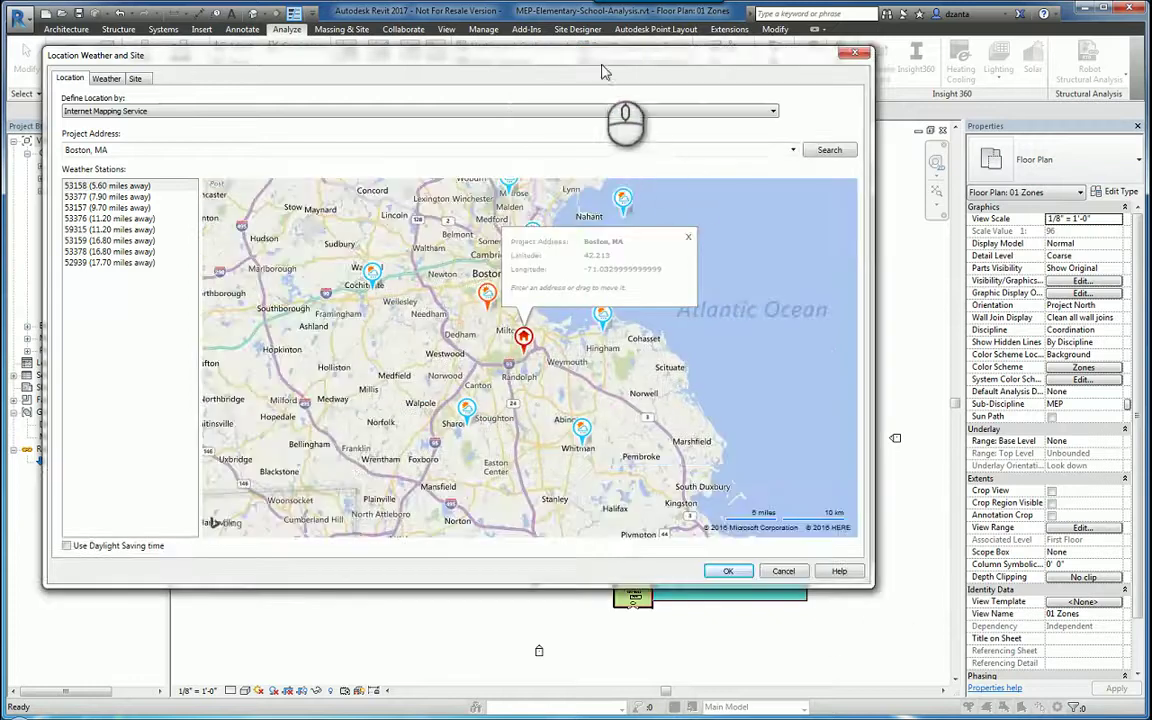
pyautogui.moveTo(738, 147); pyautogui.dragTo(740, 105)
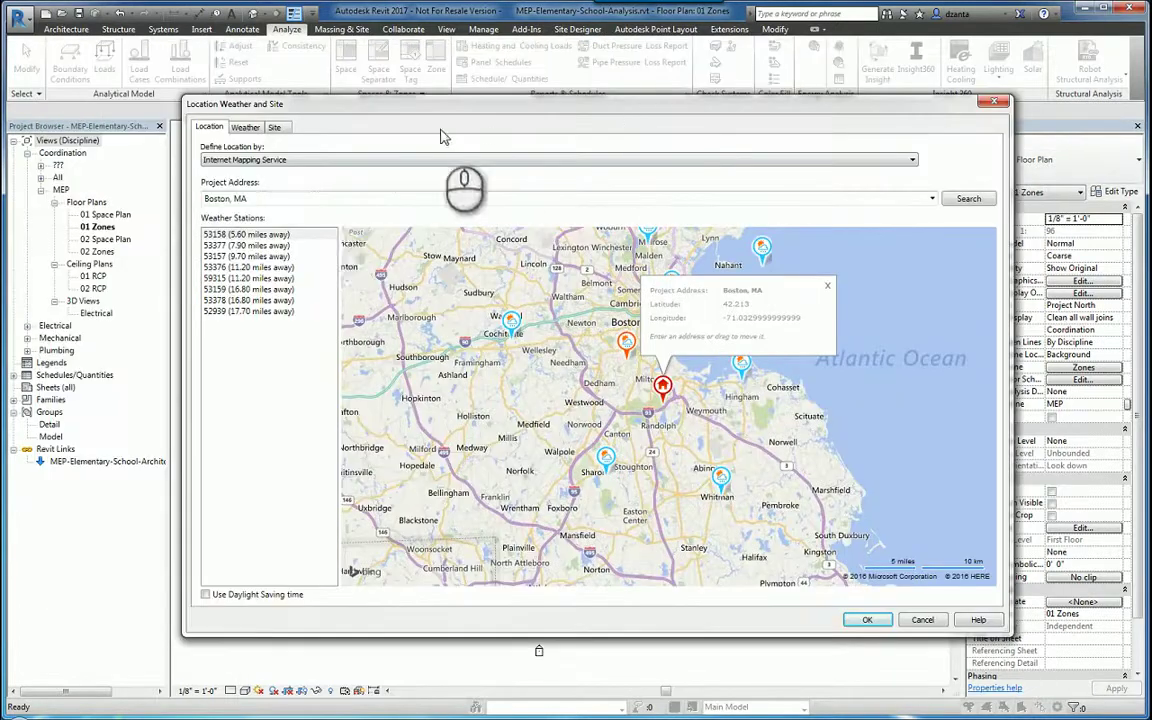
pyautogui.click(313, 197)
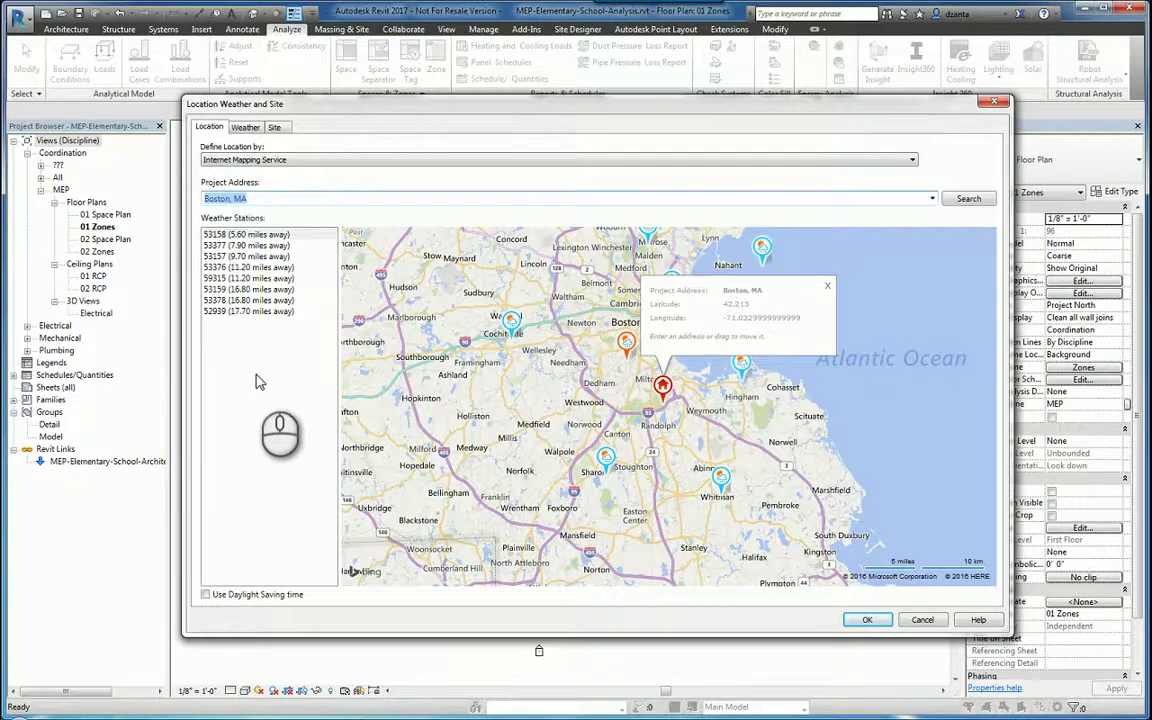
pyautogui.press('Return')
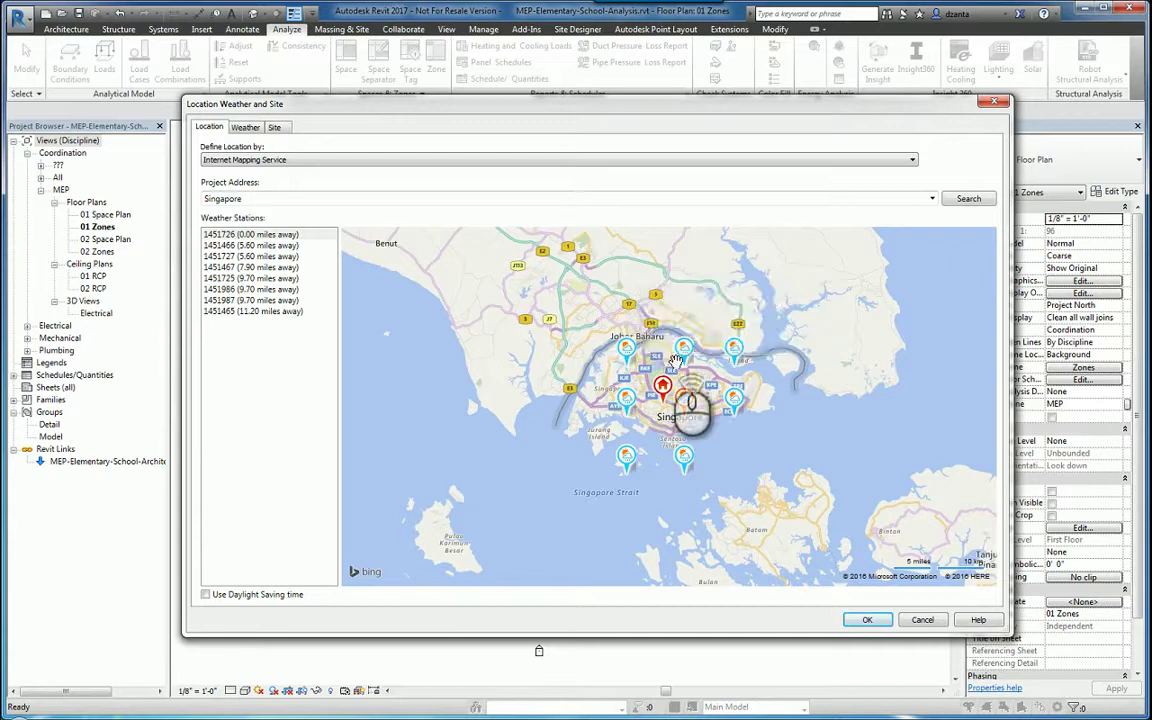
# Step: Zoom into central Singapore, move the project pin onto Bukit Timah Road and confirm
pyautogui.scroll(5, 662, 378)
pyautogui.scroll(3, 674, 378)
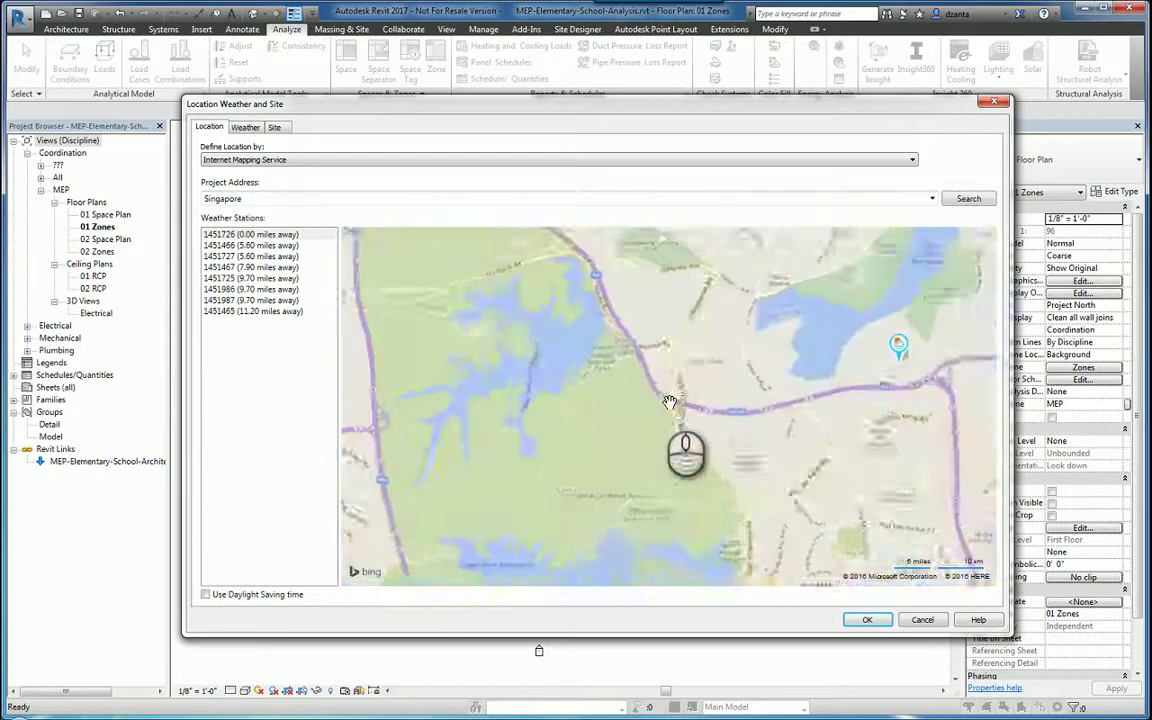
pyautogui.moveTo(681, 473); pyautogui.dragTo(672, 362)
pyautogui.moveTo(698, 542); pyautogui.dragTo(698, 398)
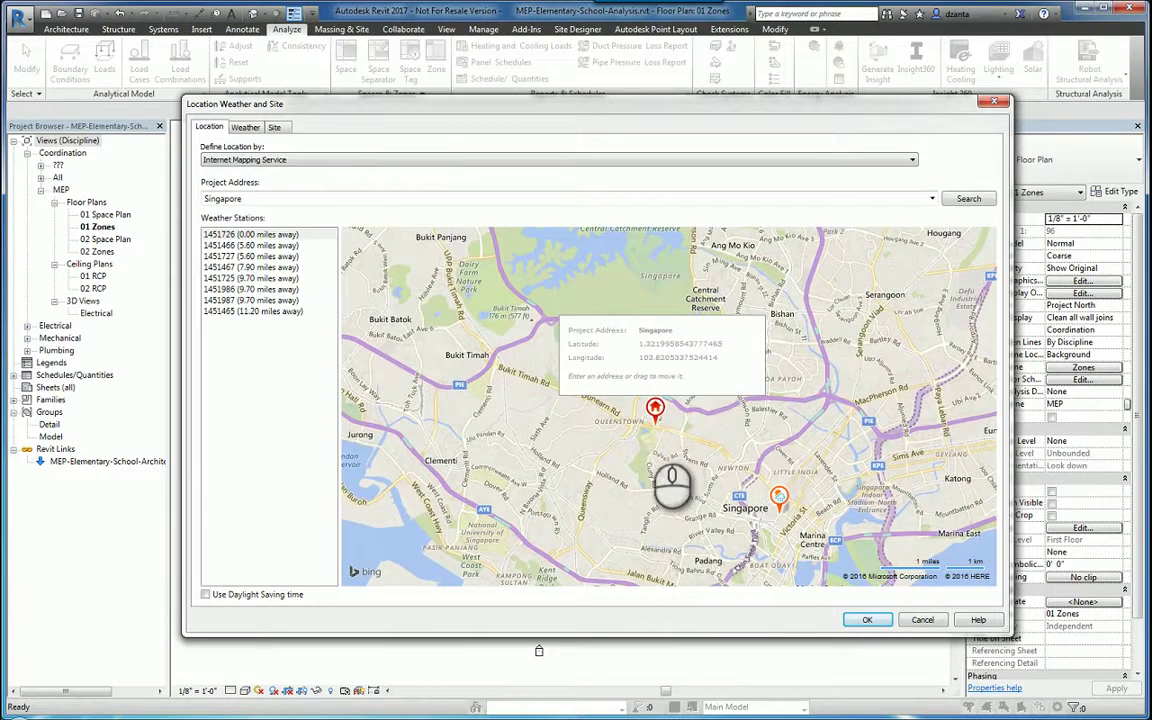
pyautogui.scroll(3, 668, 425)
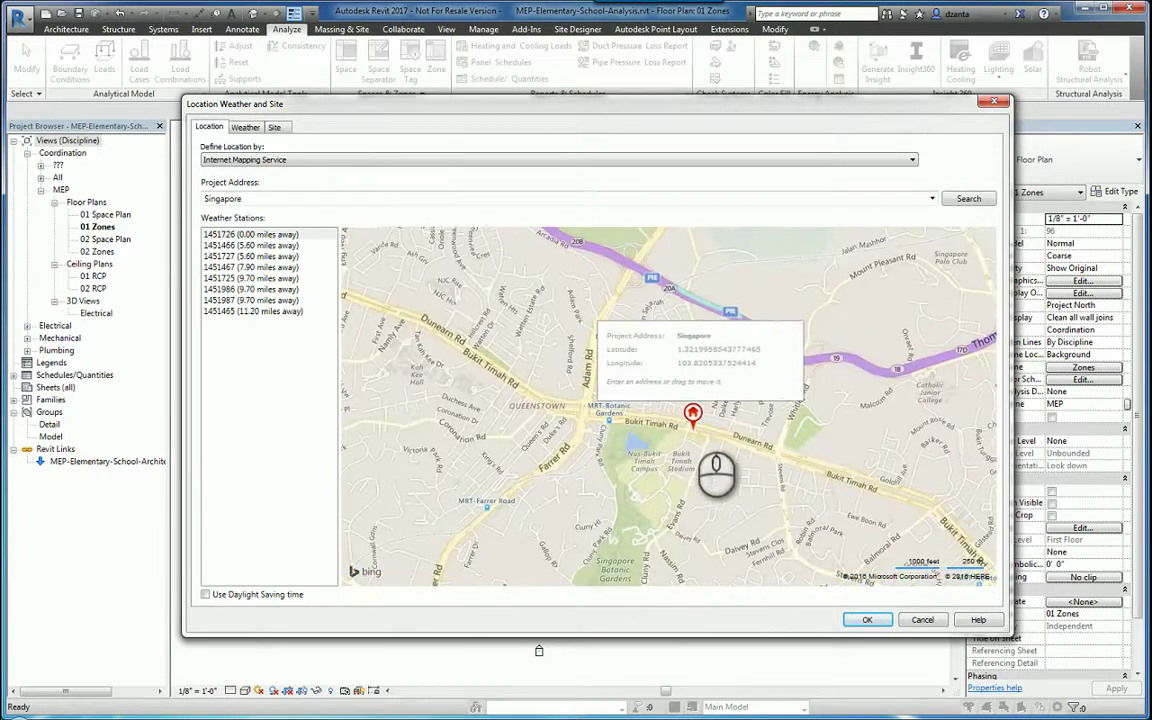
pyautogui.scroll(1, 684, 435)
pyautogui.moveTo(703, 480); pyautogui.dragTo(681, 458)
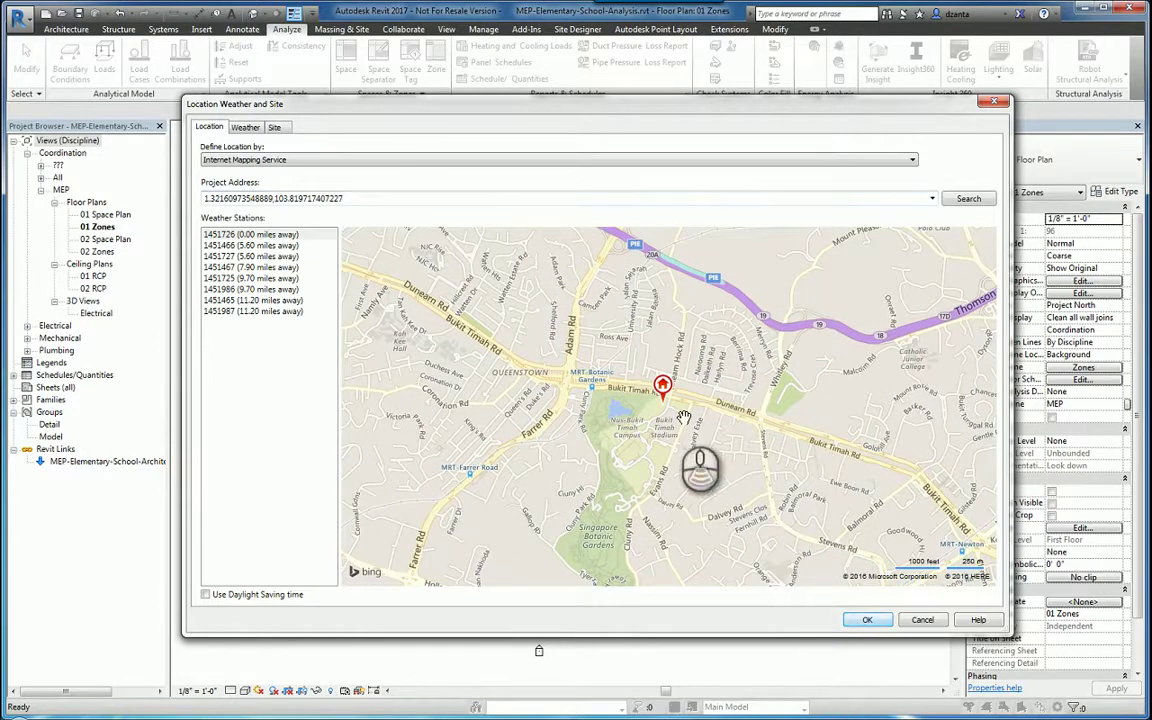
pyautogui.scroll(-2, 684, 416)
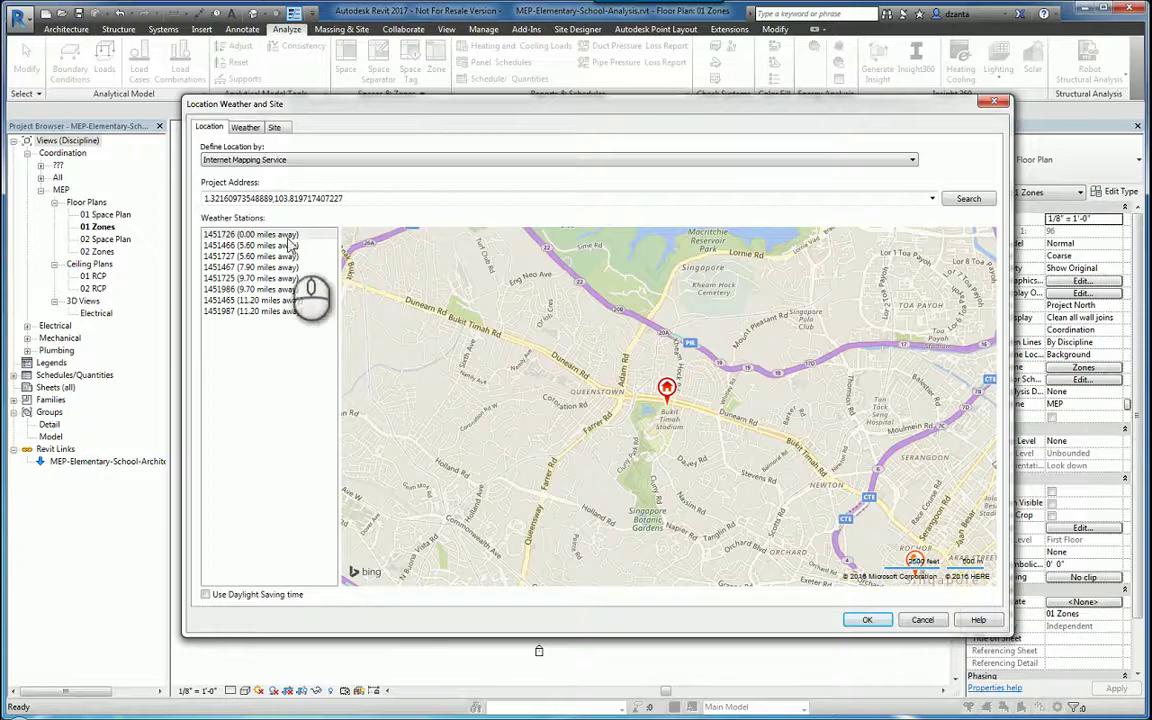
pyautogui.click(863, 621)
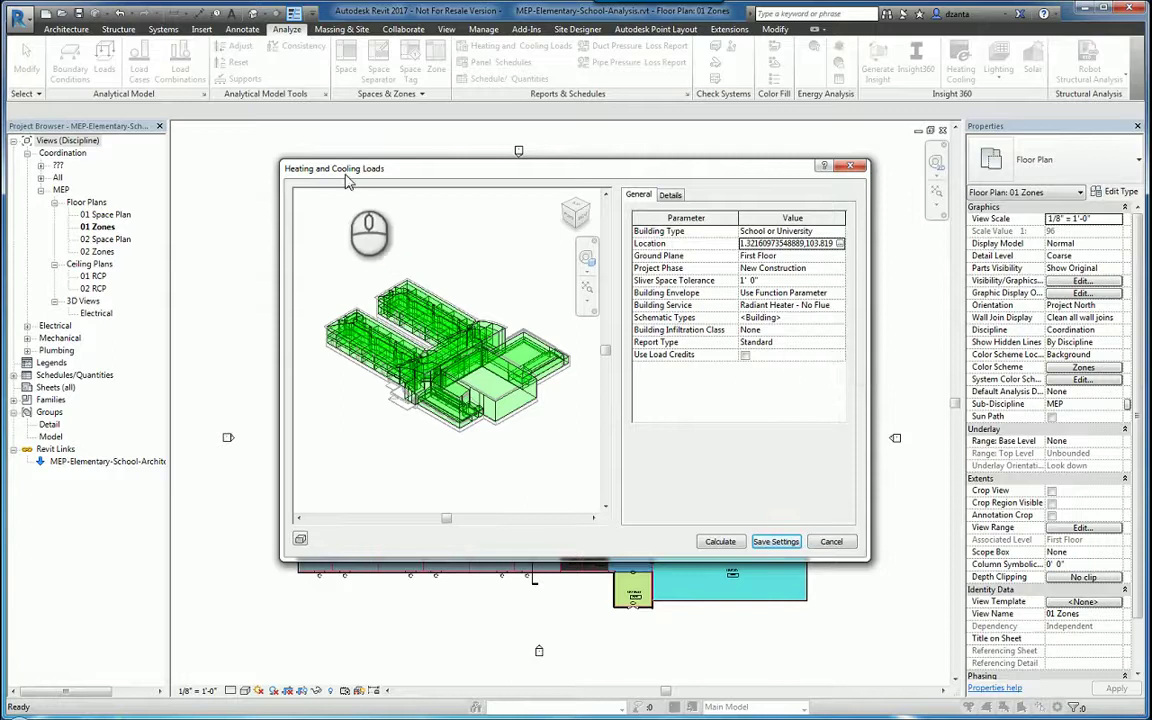
# Step: Switch to the Details tab and expand the Default space group
pyautogui.click(671, 195)
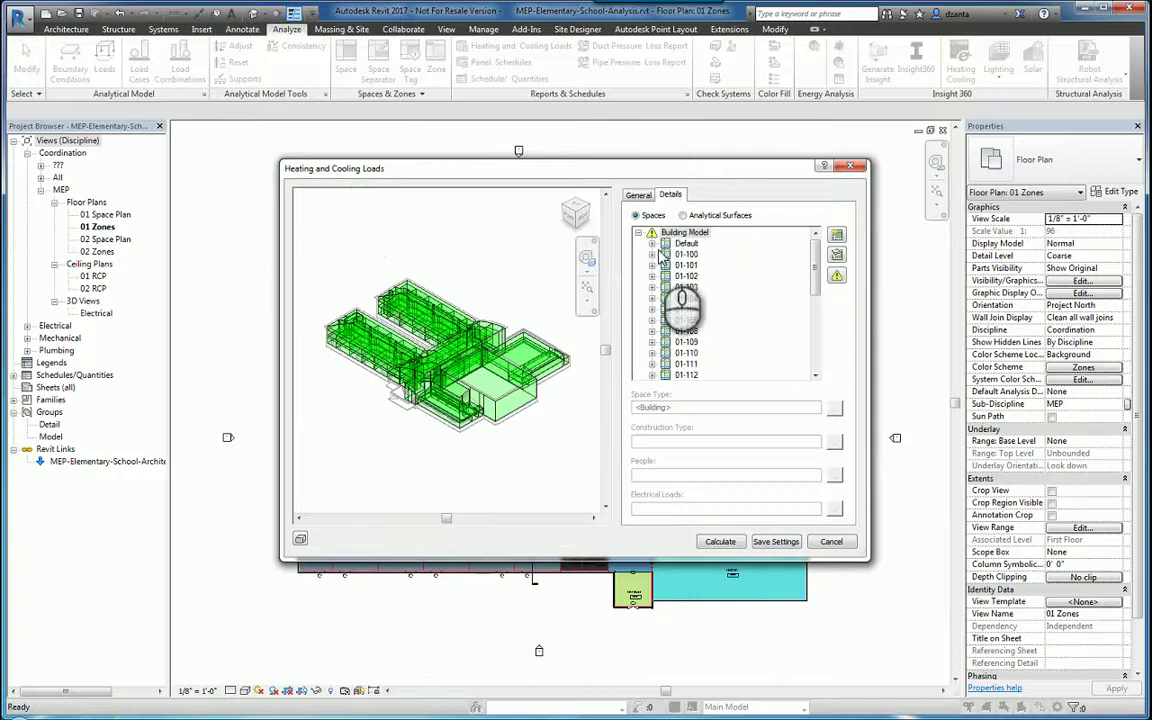
pyautogui.click(652, 244)
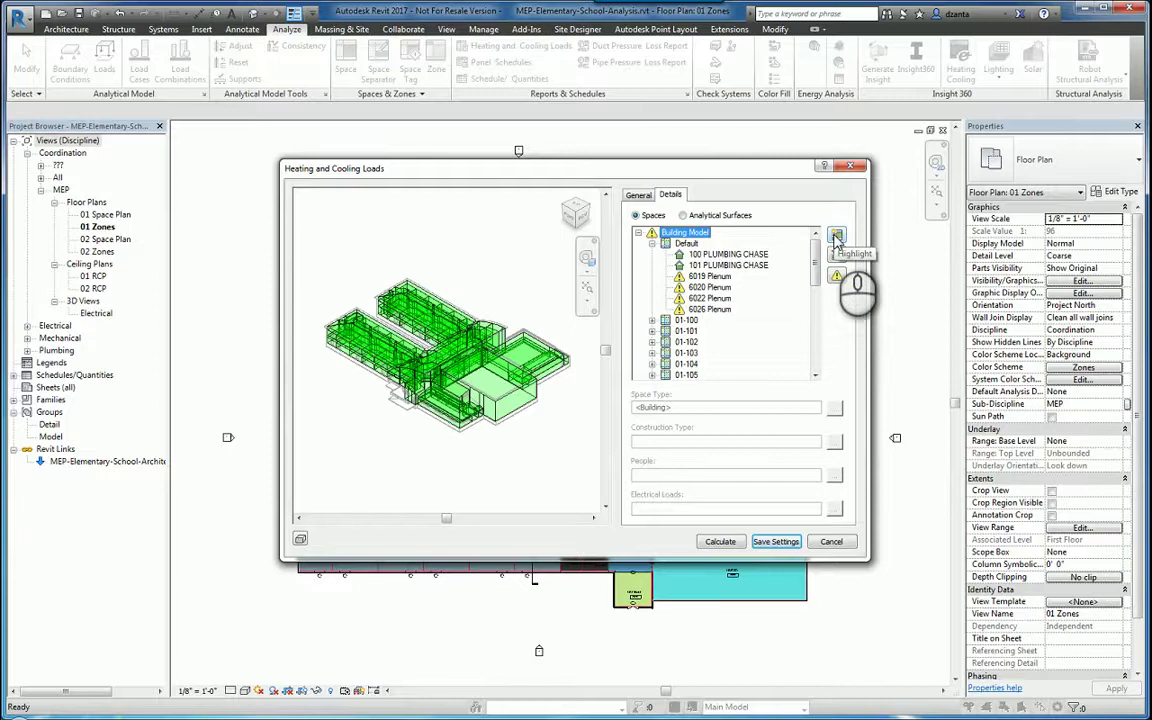
# Step: Select 6019 Plenum, toggle Isolate and Highlight, and review 6026 Plenum and 1505 CLASSROOM in zone 01-100
pyautogui.click(712, 277)
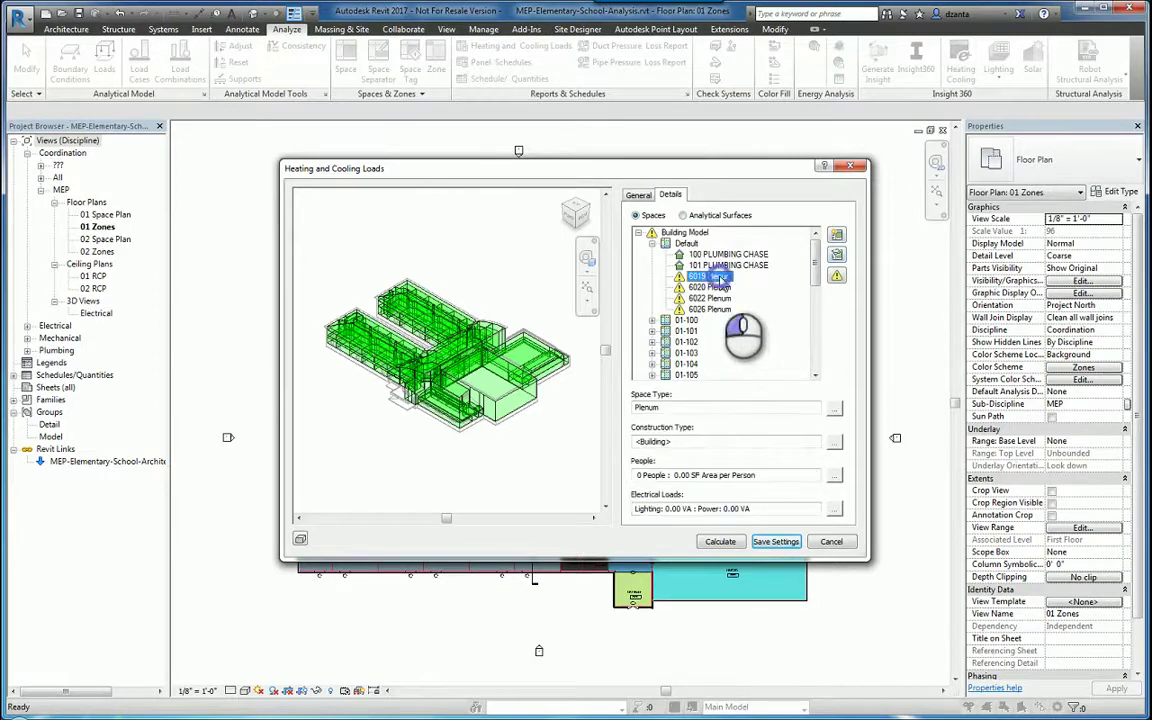
pyautogui.click(837, 258)
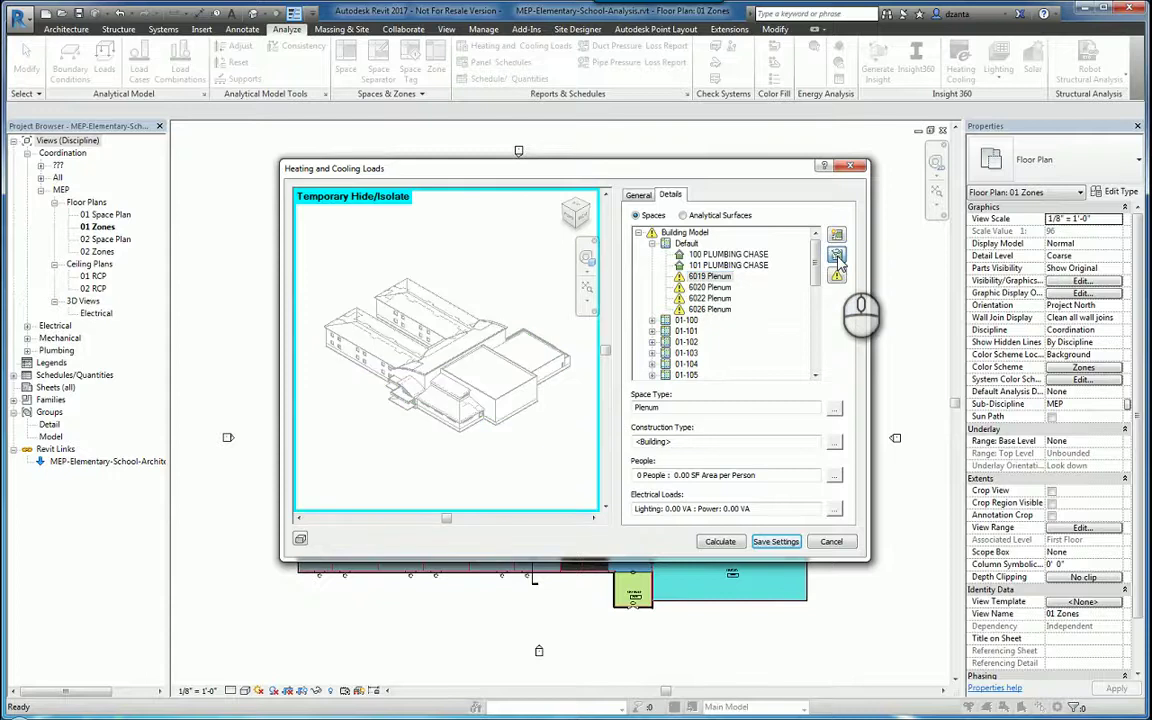
pyautogui.click(837, 237)
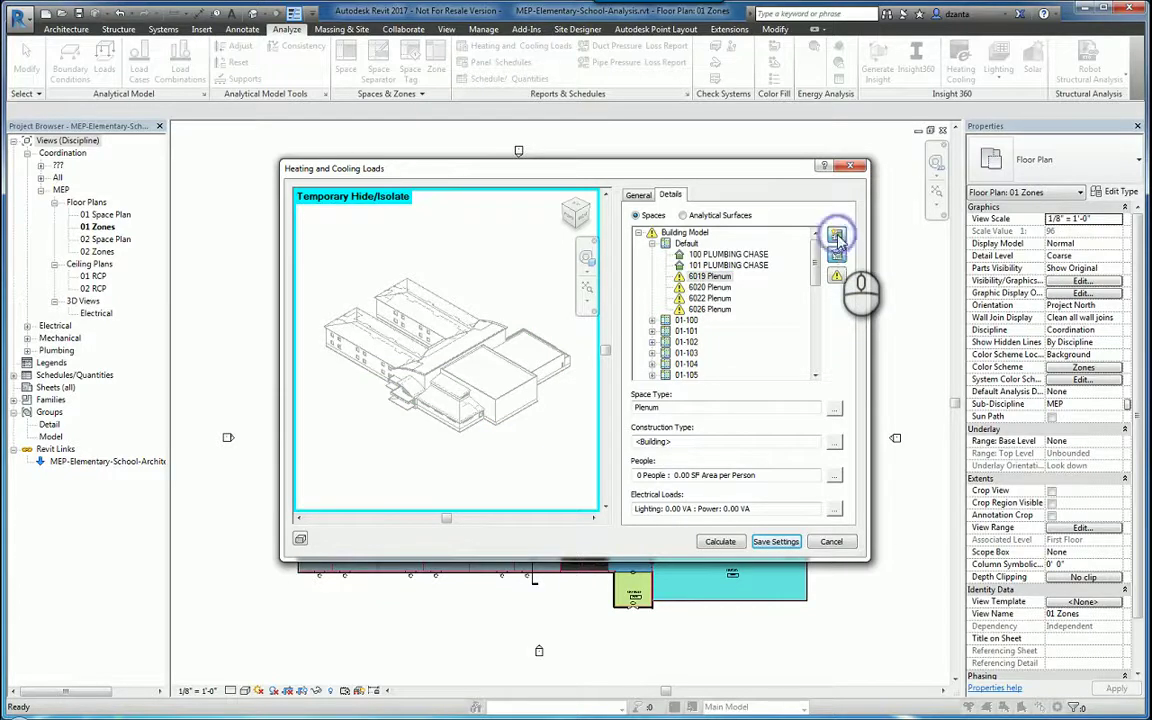
pyautogui.click(705, 309)
pyautogui.click(652, 320)
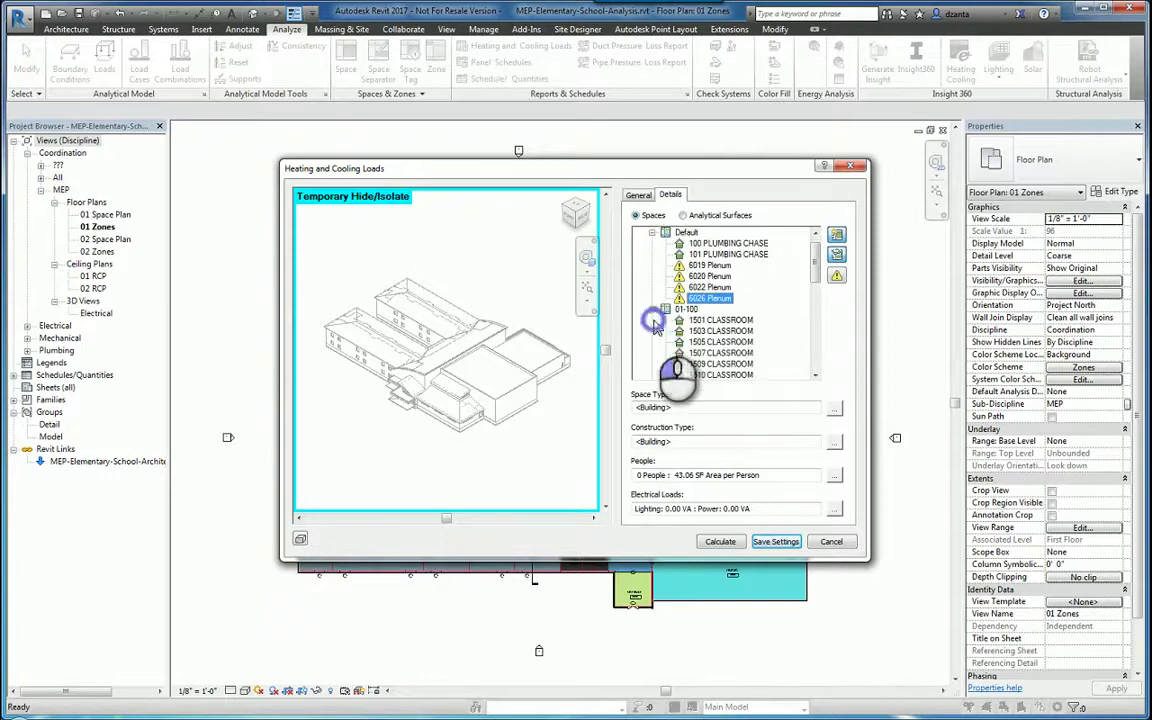
pyautogui.click(735, 342)
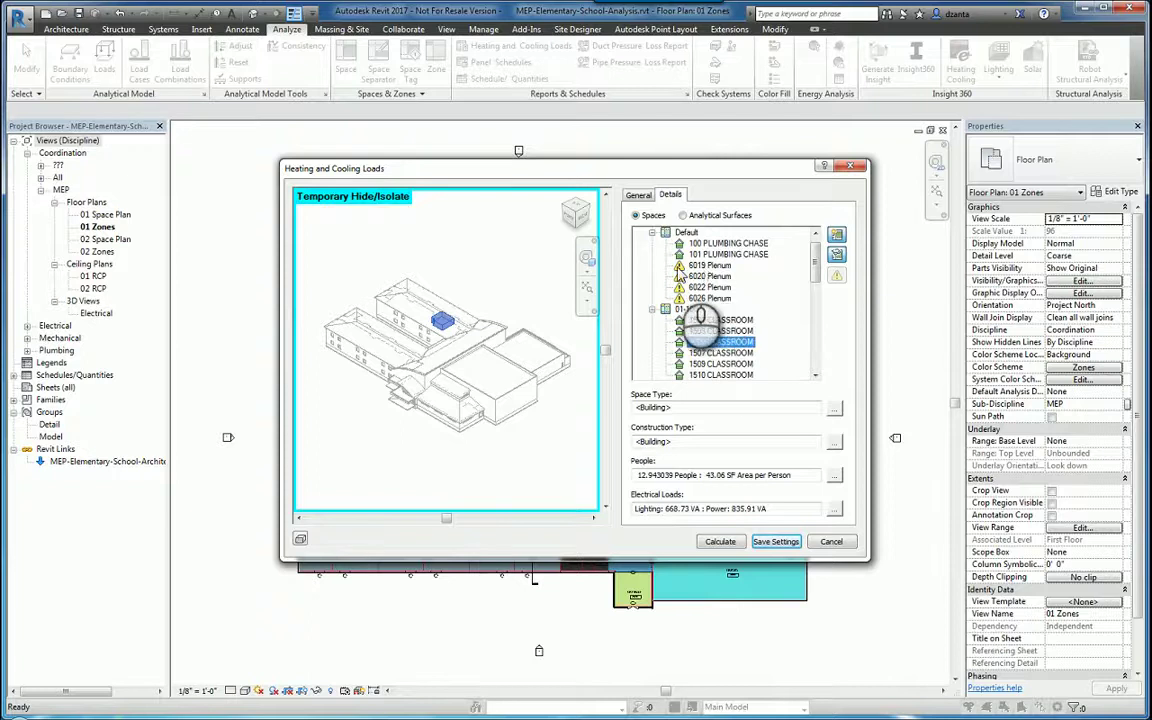
pyautogui.click(700, 266)
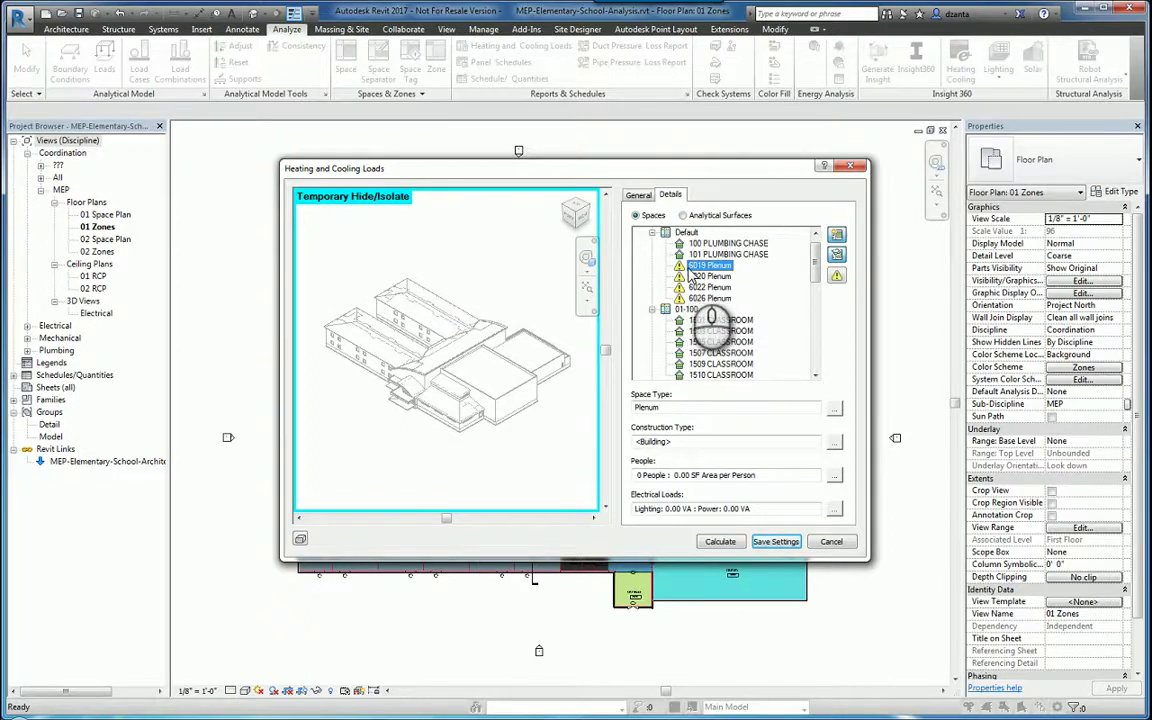
pyautogui.click(837, 277)
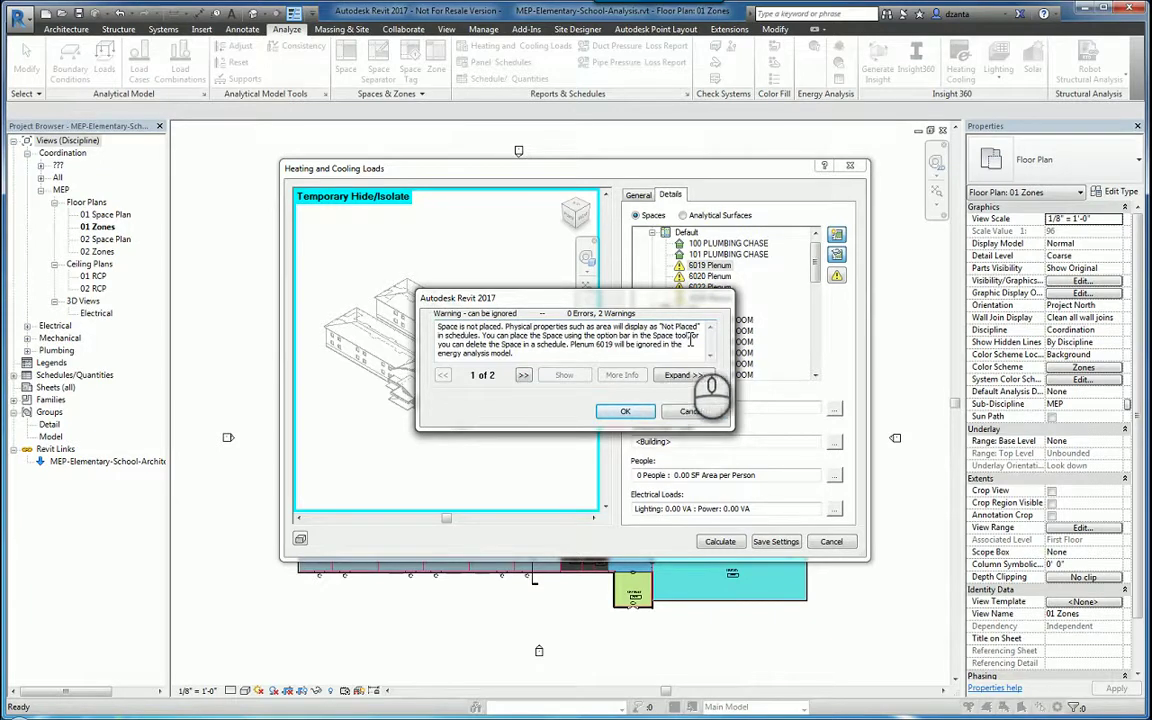
pyautogui.click(625, 411)
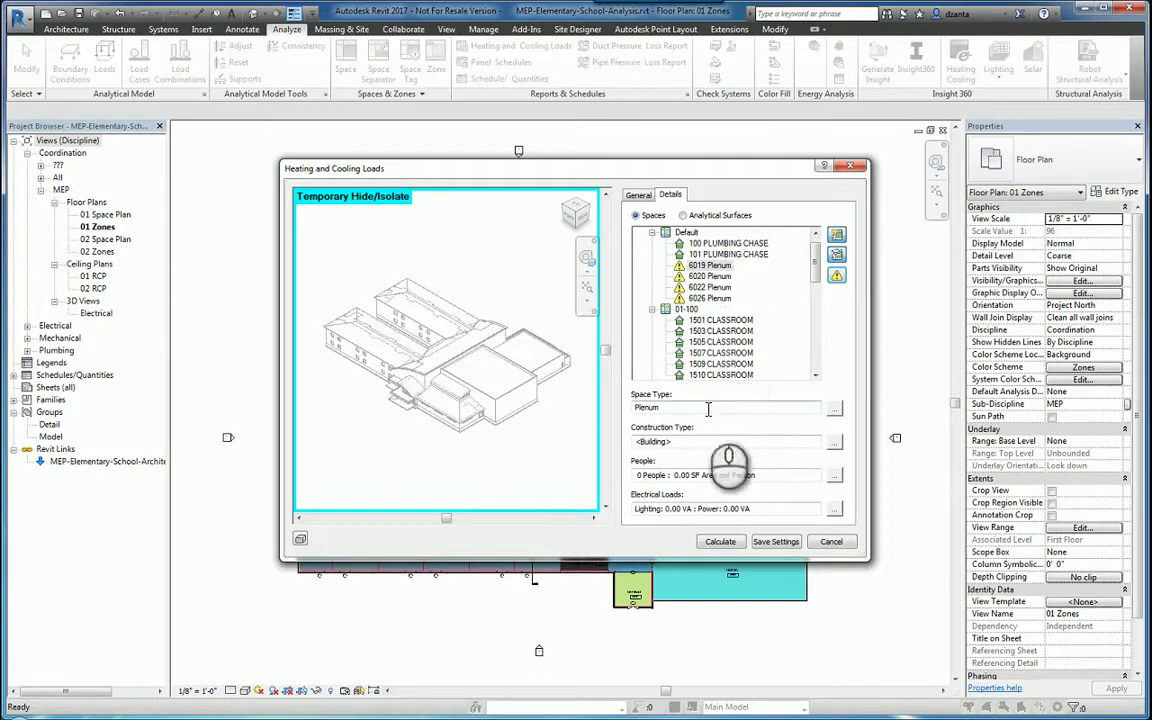
# Step: Check 1501 CLASSROOM's People settings without changes, then return to General settings
pyautogui.click(720, 321)
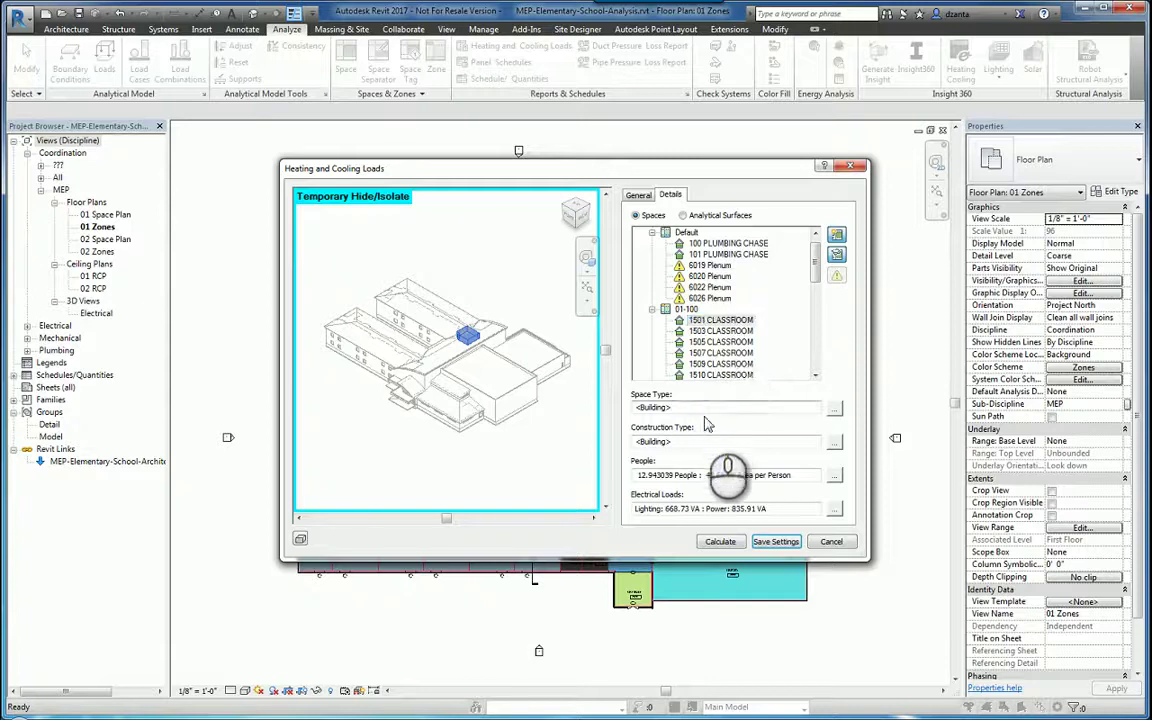
pyautogui.click(708, 442)
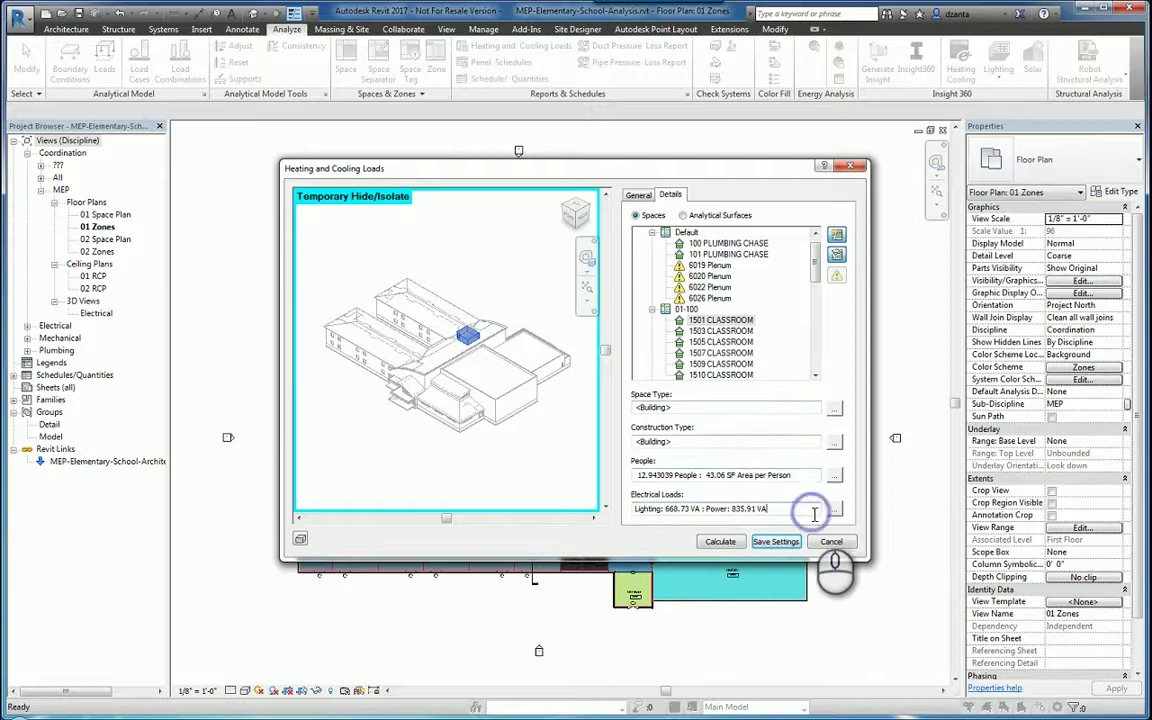
pyautogui.click(833, 478)
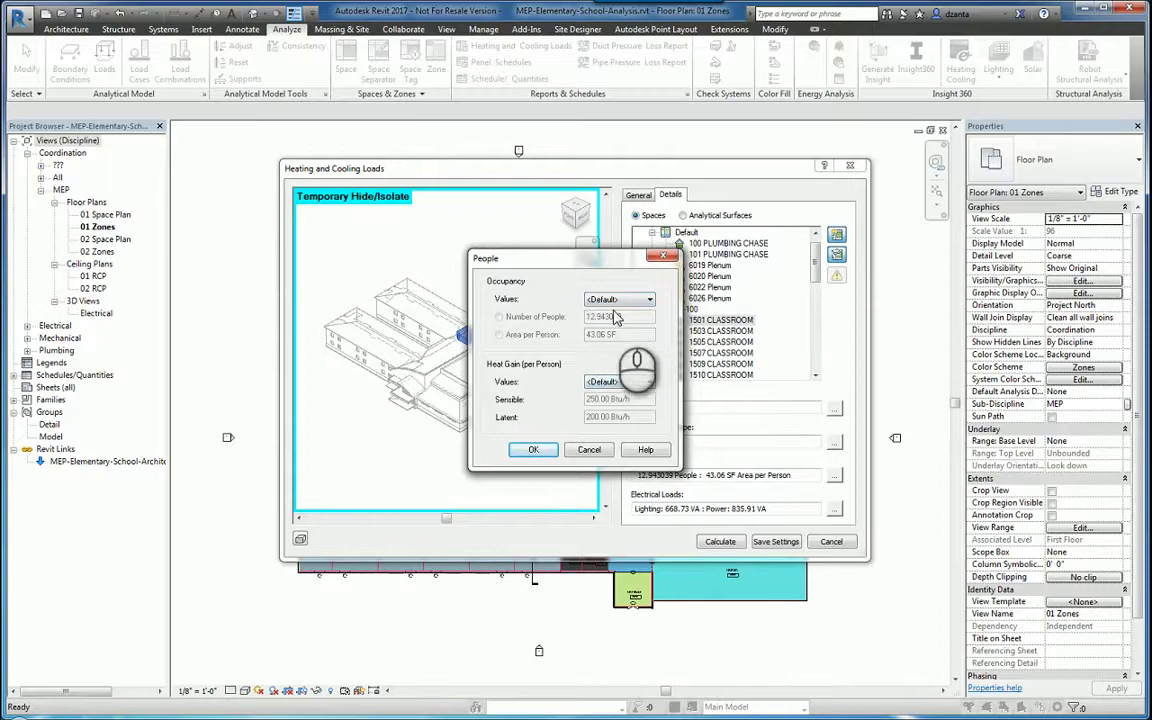
pyautogui.click(577, 450)
pyautogui.click(639, 195)
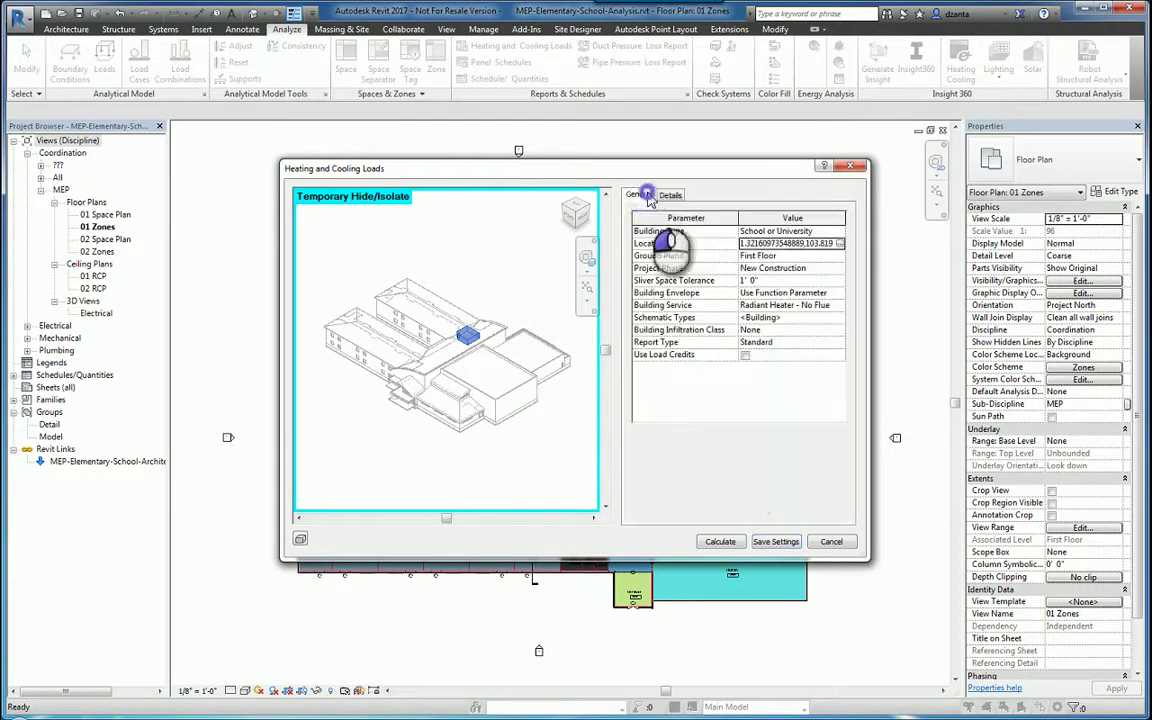
# Step: Calculate the loads to produce Loads Report (1) with a 2,215,046.2 Btu/h peak cooling load
pyautogui.click(721, 542)
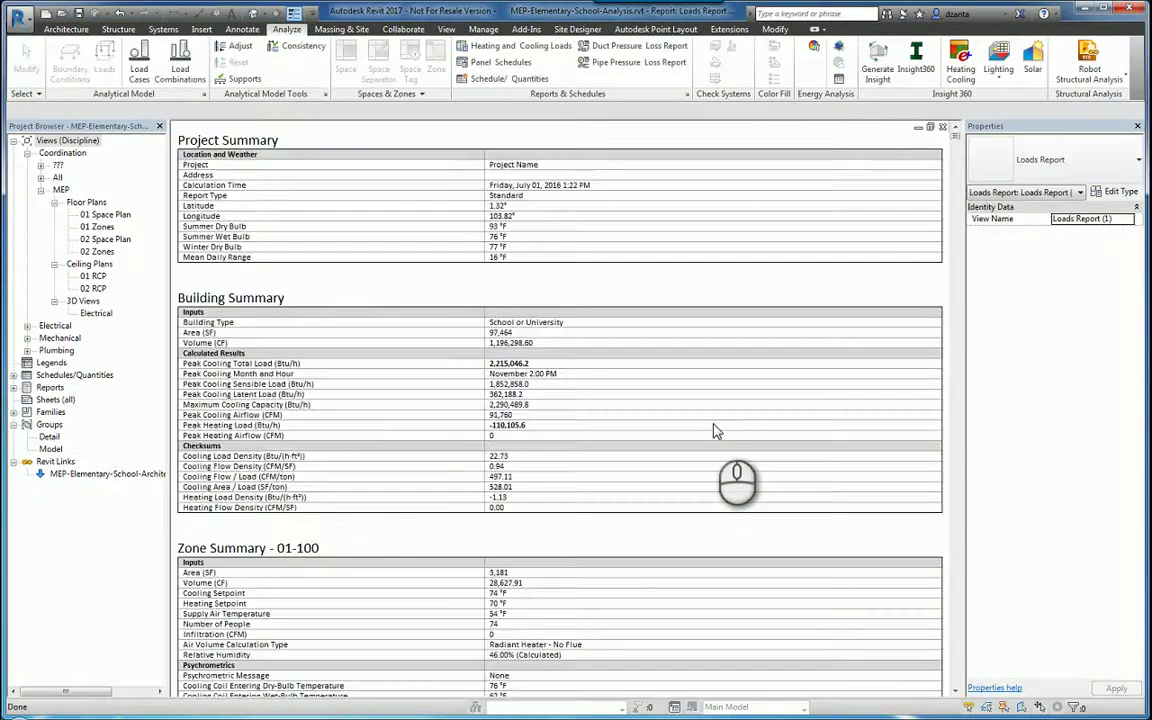
# Step: Expand Reports and Loads Reports in the Project Browser to show Loads Report (1)
pyautogui.click(14, 388)
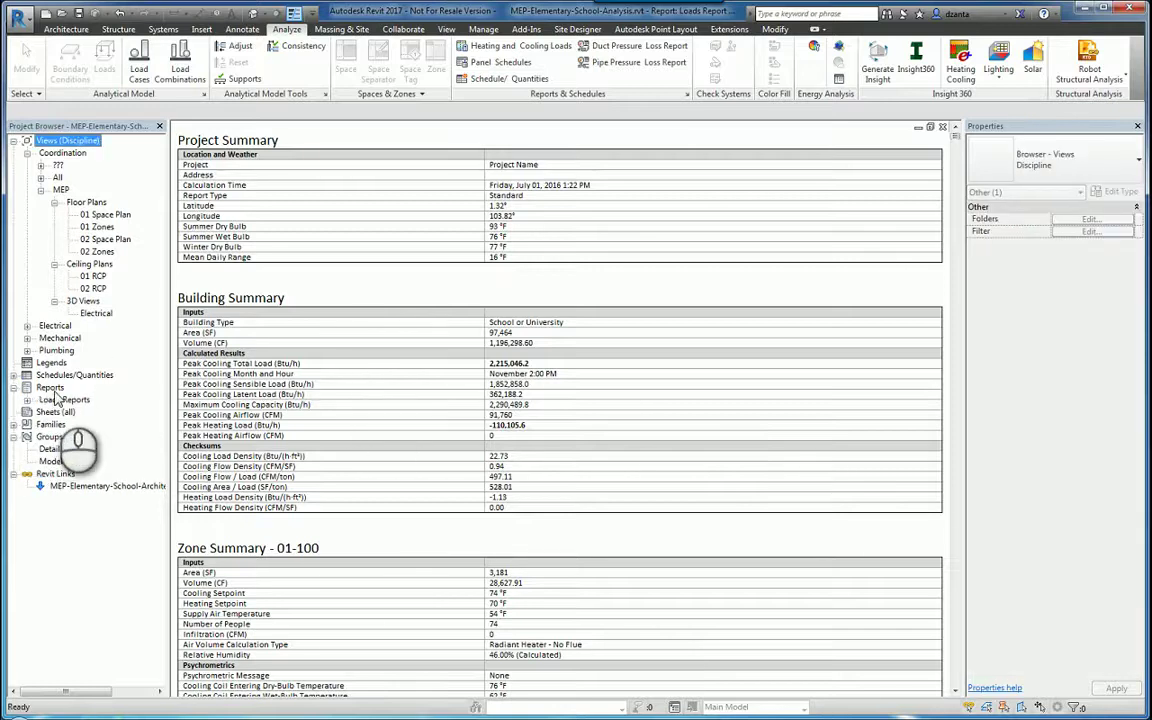
pyautogui.click(28, 400)
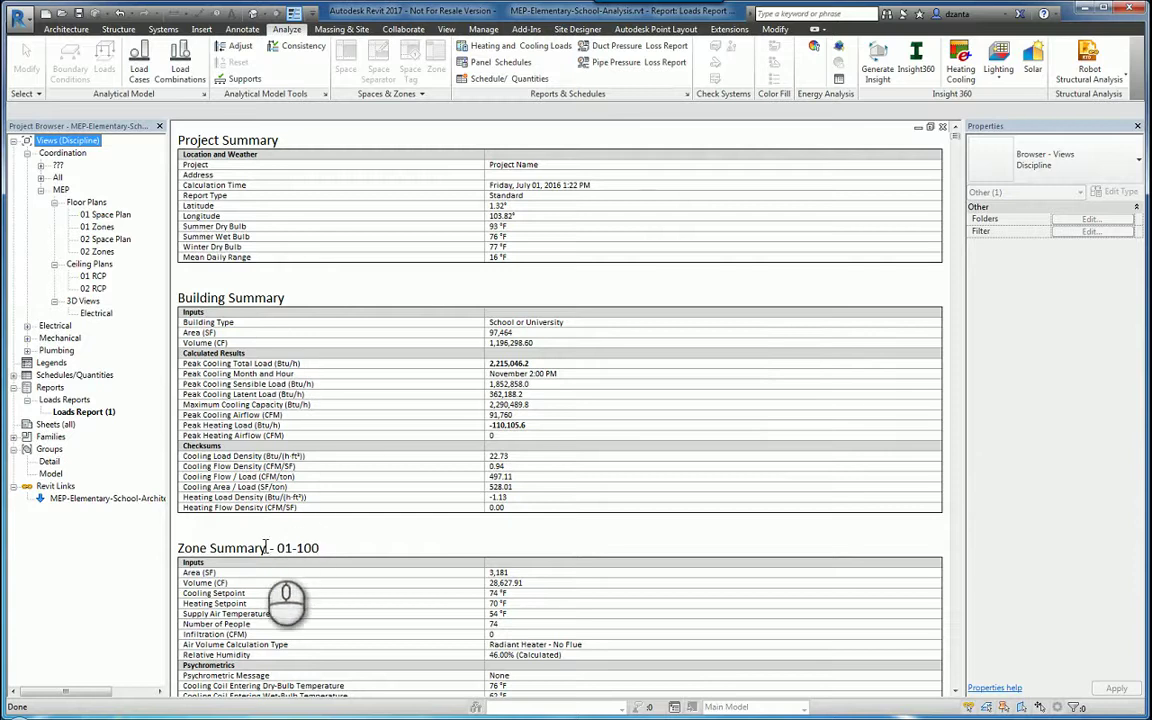
# Step: Scroll to the 01-100 Spaces table and jump to the 1501 CLASSROOM space summary
pyautogui.click(956, 476)
pyautogui.scroll(-5, 956, 480)
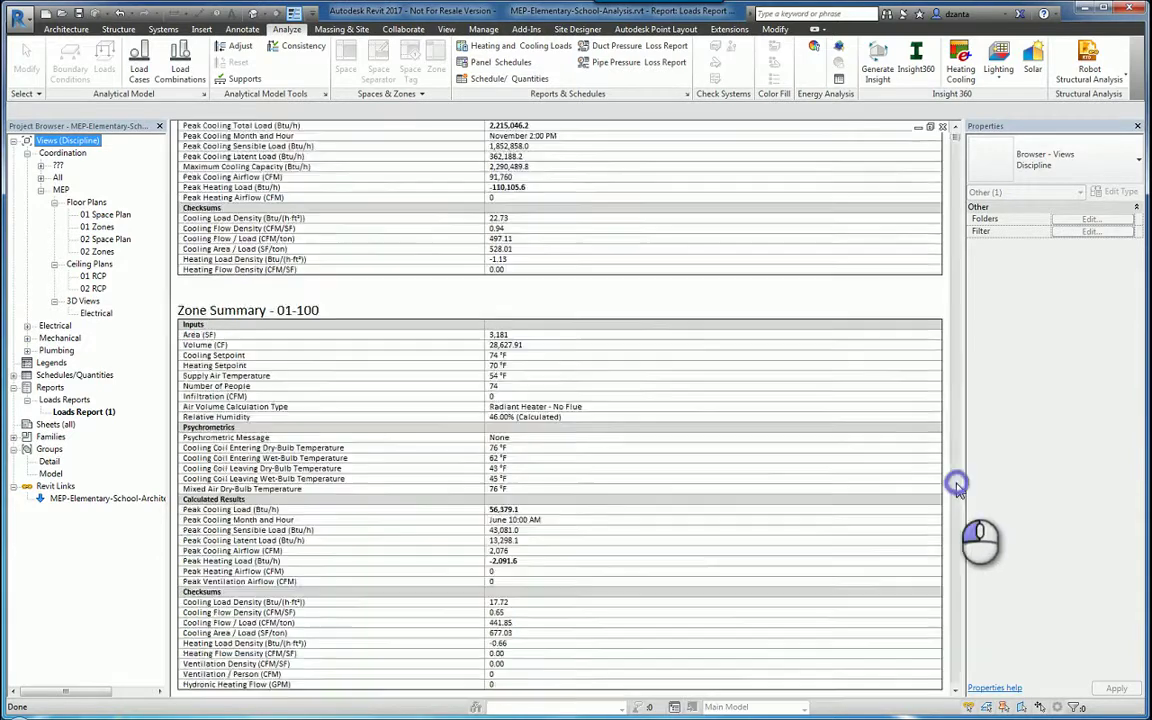
pyautogui.scroll(-5, 956, 488)
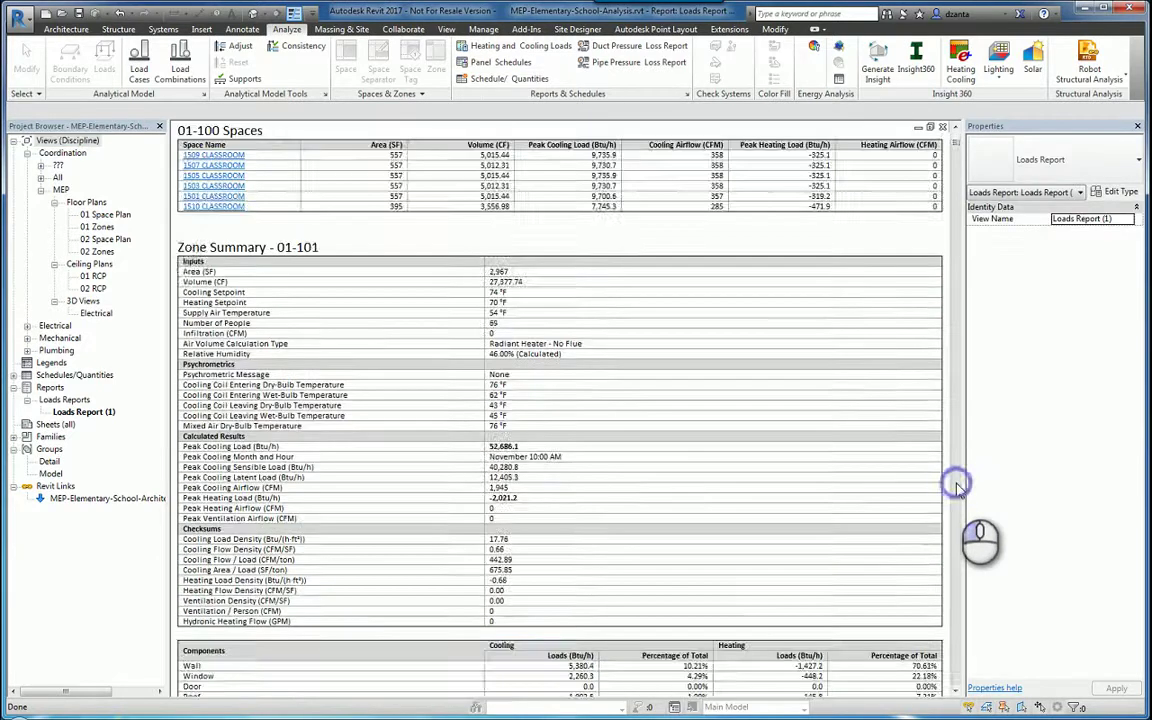
pyautogui.click(229, 197)
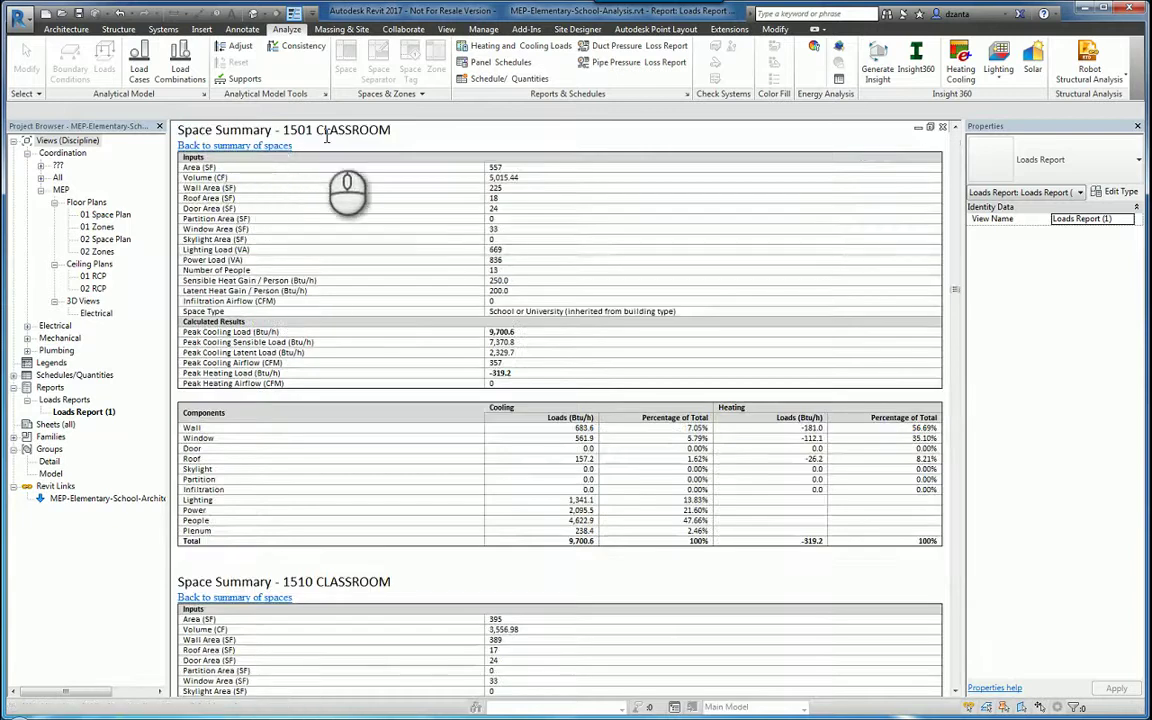